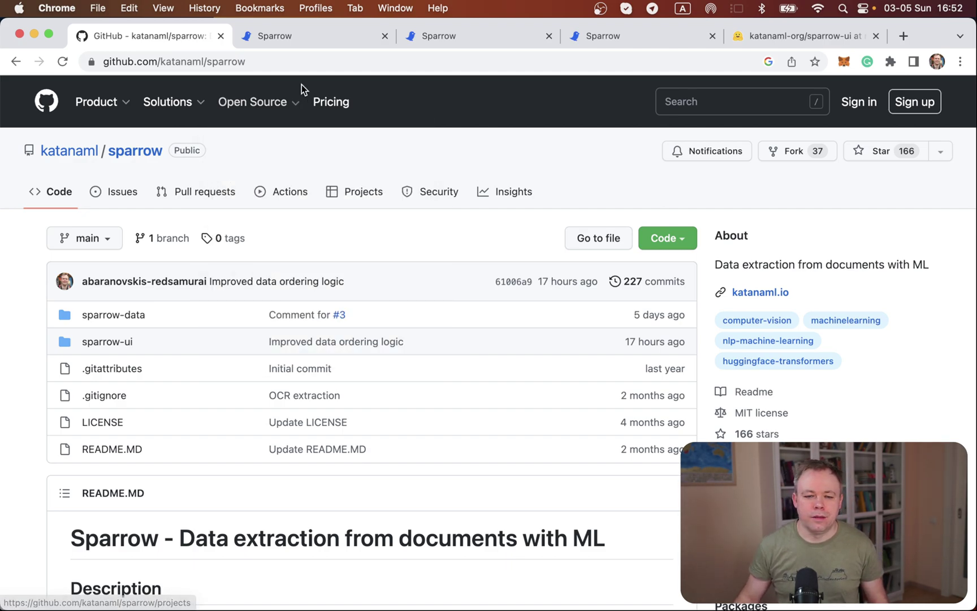
- Open the invoice_0 Data Annotation view in the local Sparrow app with the sidebar hidden
{"action": "left_click", "coordinate": [280, 34]}
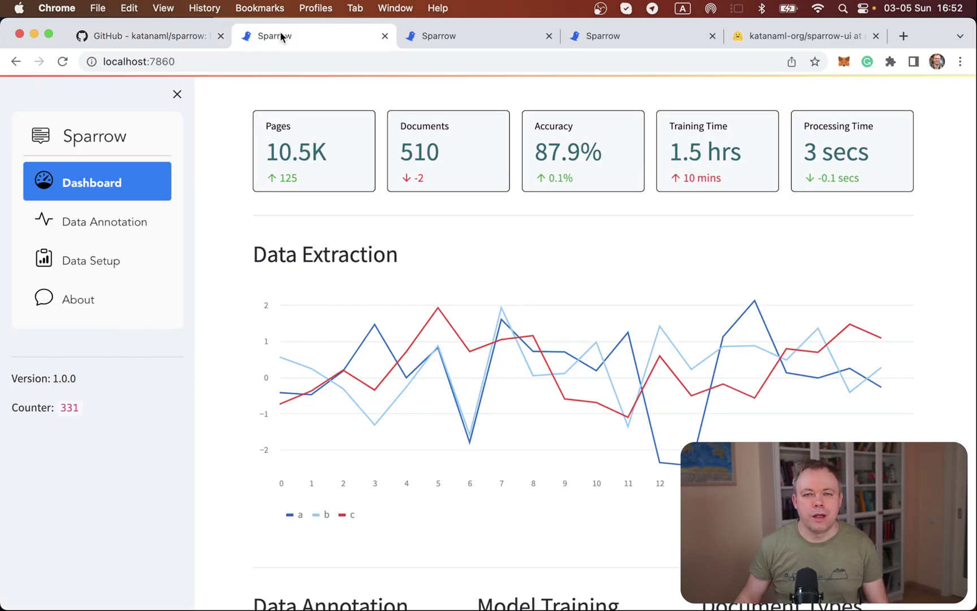
{"action": "left_click", "coordinate": [134, 225]}
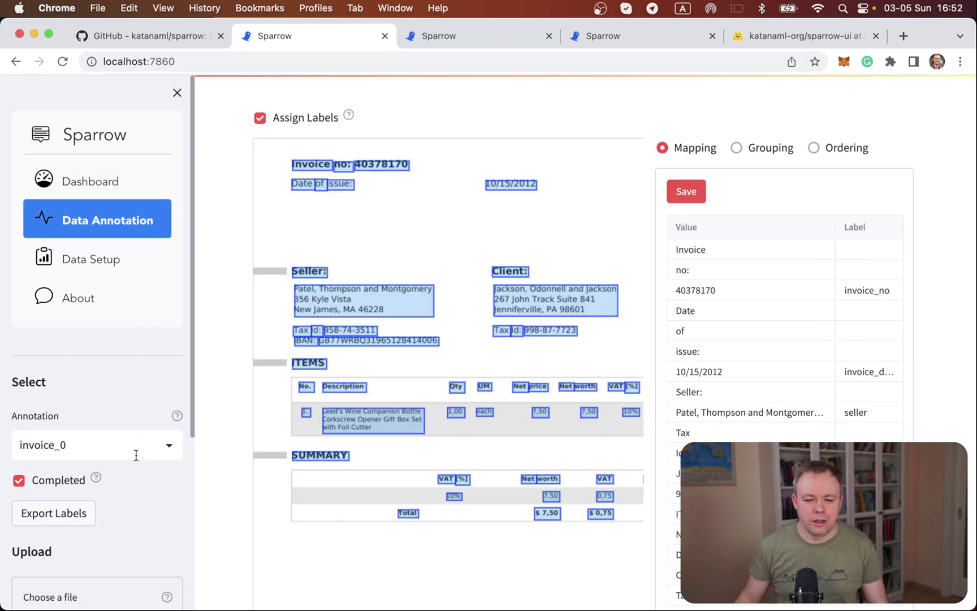
{"action": "left_click", "coordinate": [175, 94]}
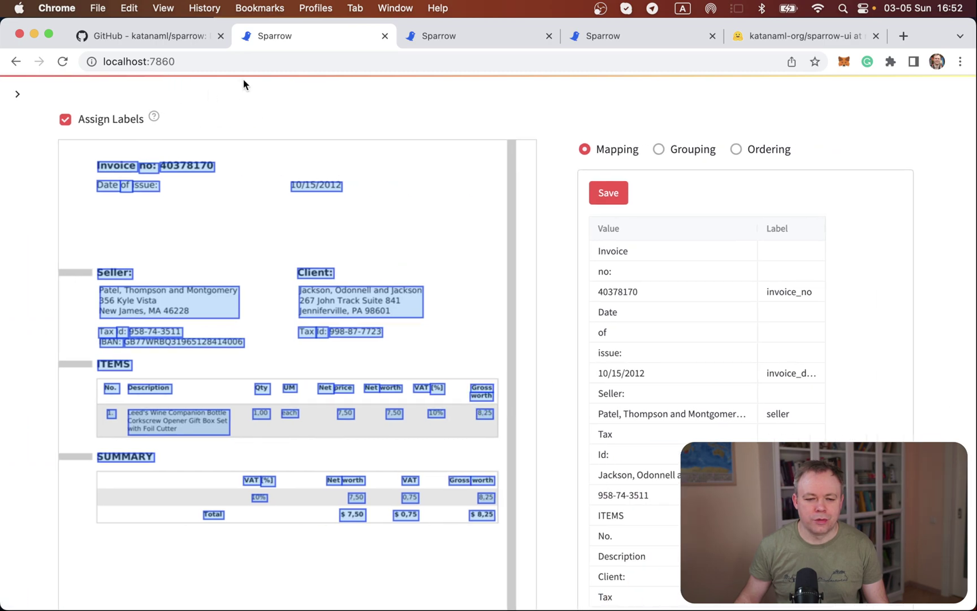
- Switch the annotation panel to Ordering and narrow Value while widening the Group column
{"action": "left_click", "coordinate": [737, 151]}
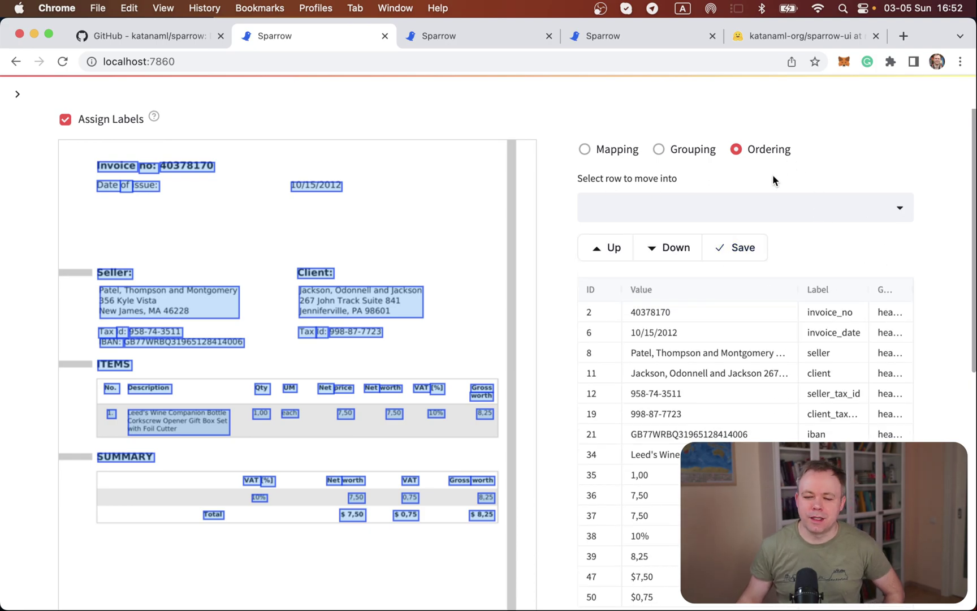
{"action": "scroll", "coordinate": [773, 177], "scroll_direction": "down", "scroll_amount": 2}
{"action": "scroll", "coordinate": [772, 179], "scroll_direction": "up", "scroll_amount": 2}
{"action": "scroll", "coordinate": [773, 179], "scroll_direction": "down", "scroll_amount": 2}
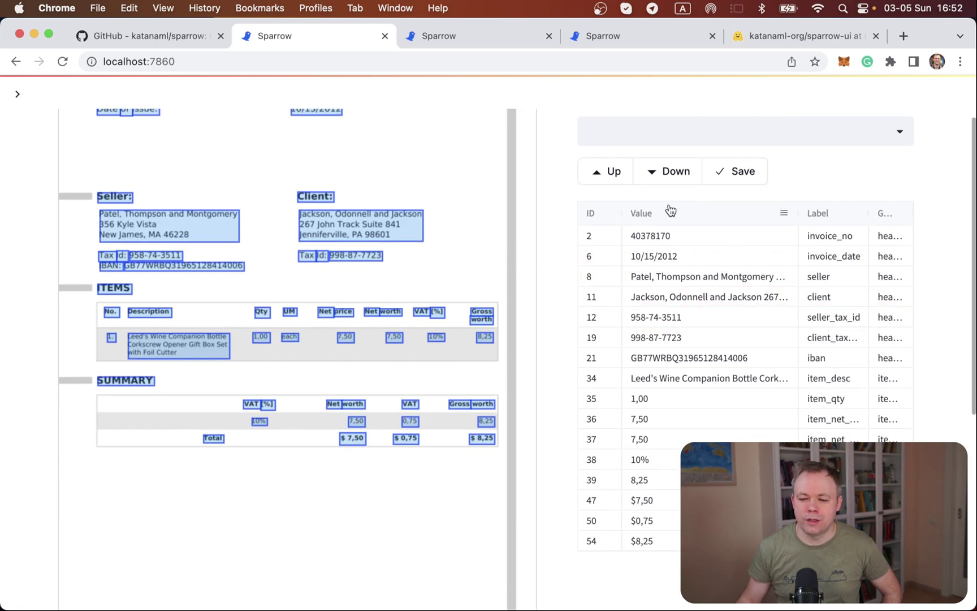
{"action": "left_click_drag", "start_coordinate": [798, 213], "coordinate": [746, 224]}
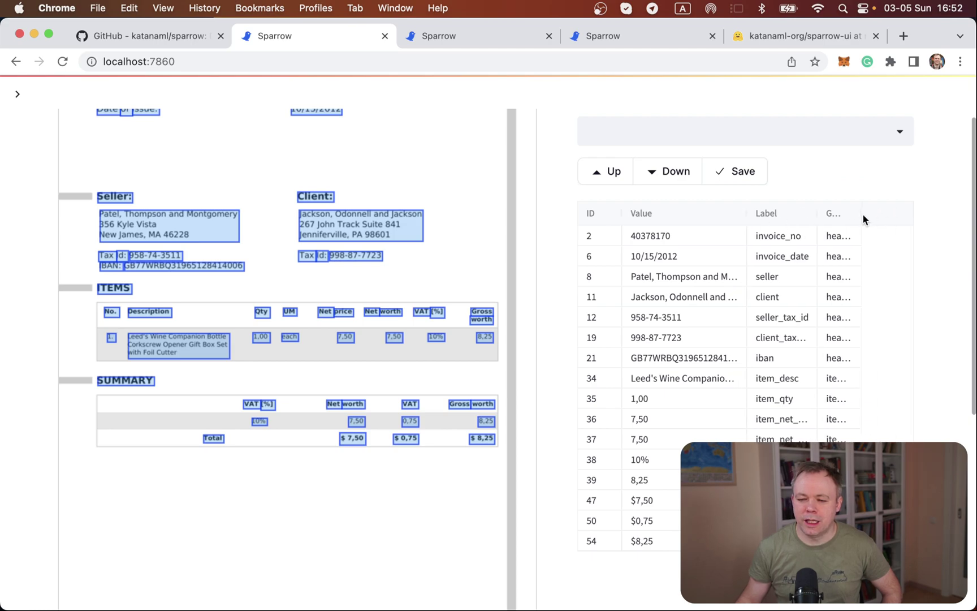
{"action": "left_click_drag", "start_coordinate": [862, 214], "coordinate": [923, 217]}
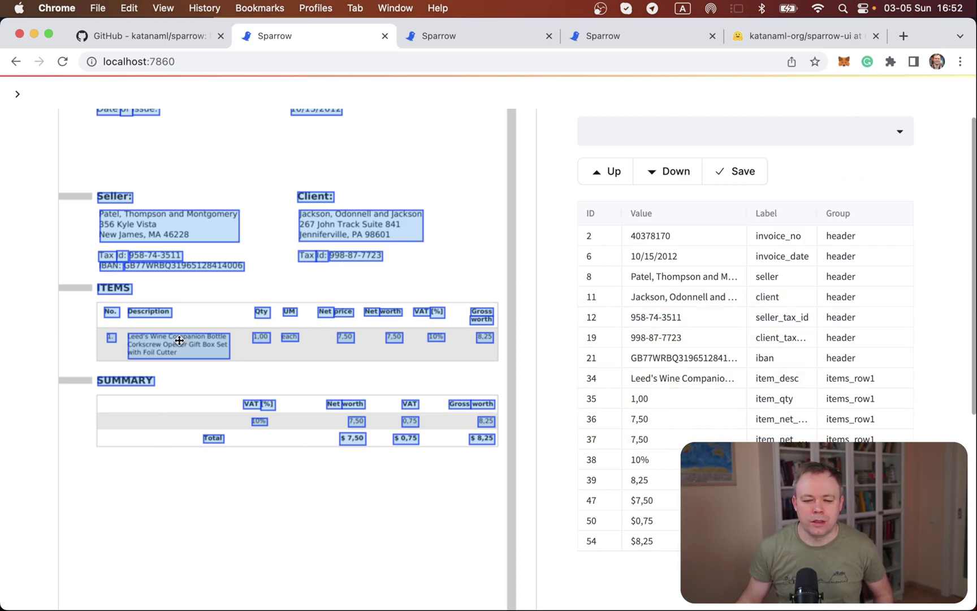
- Select the item description box and check its group stays items_row1, widening Group further
{"action": "left_click", "coordinate": [164, 355]}
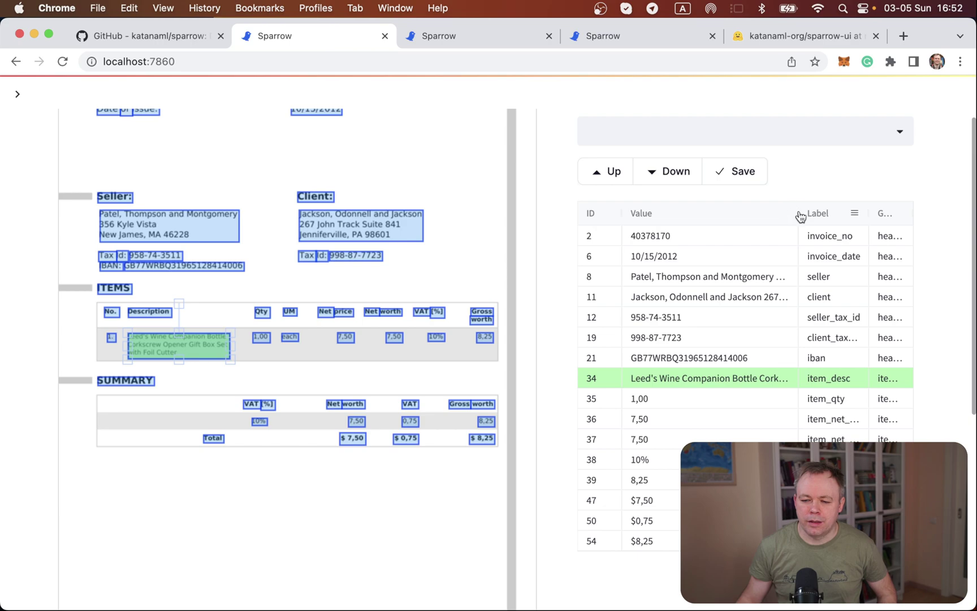
{"action": "left_click_drag", "start_coordinate": [798, 213], "coordinate": [735, 213]}
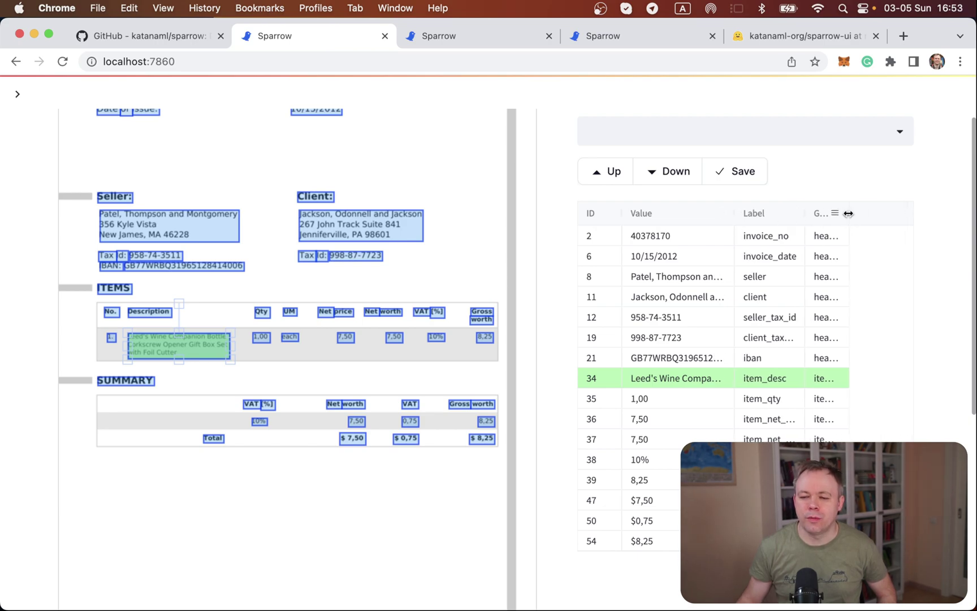
{"action": "left_click_drag", "start_coordinate": [850, 212], "coordinate": [908, 213]}
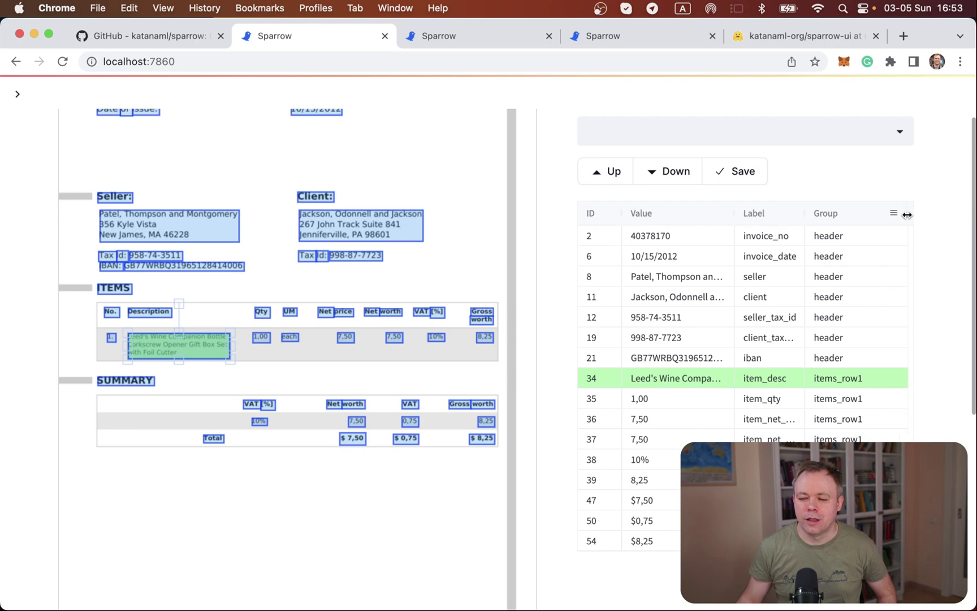
{"action": "double_click", "coordinate": [888, 382]}
{"action": "left_click", "coordinate": [889, 383]}
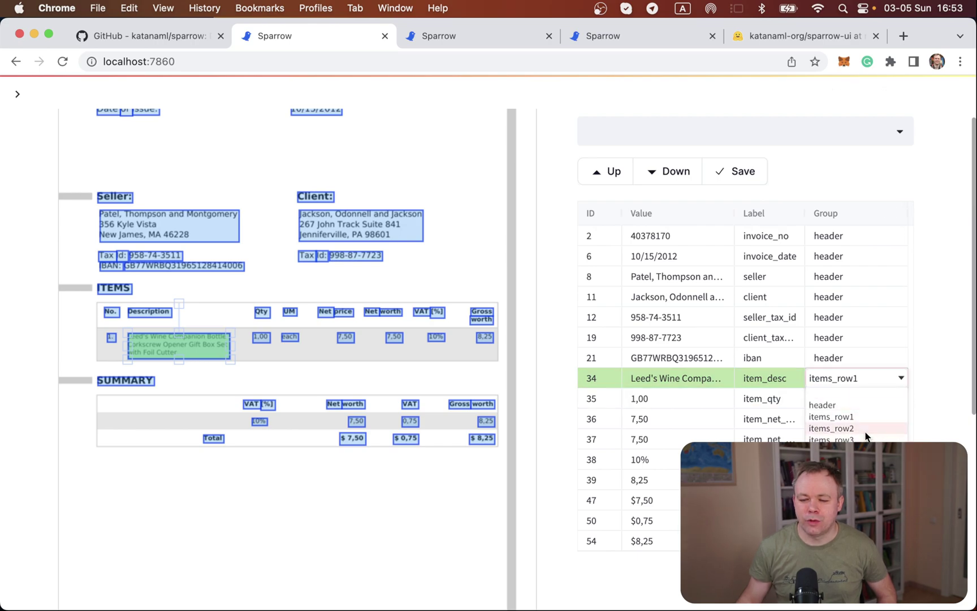
{"action": "left_click", "coordinate": [936, 354]}
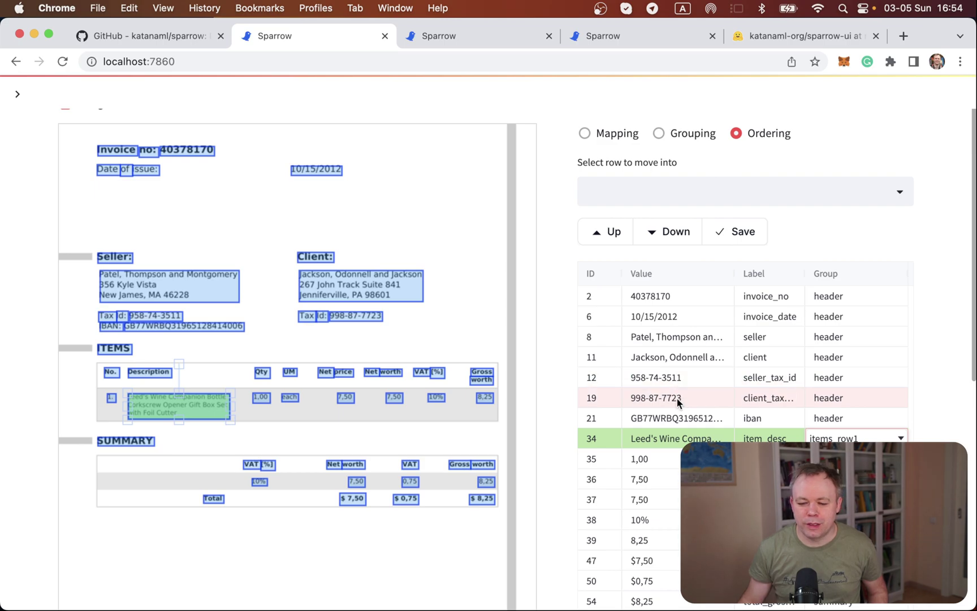
- Move the $8,25 total row up to position 35, right after the item description
{"action": "scroll", "coordinate": [677, 397], "scroll_direction": "down", "scroll_amount": 2}
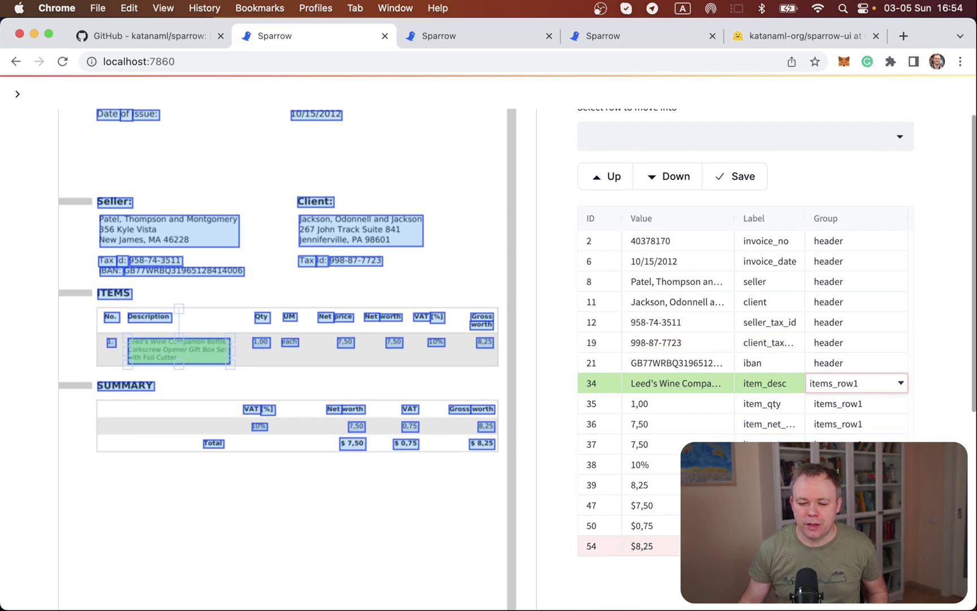
{"action": "left_click", "coordinate": [637, 549]}
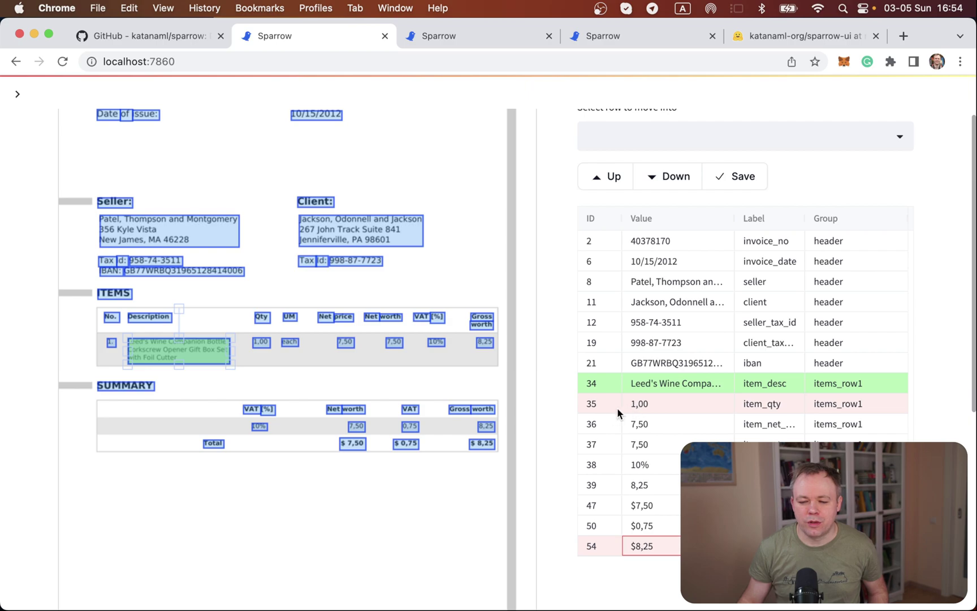
{"action": "left_click", "coordinate": [639, 135]}
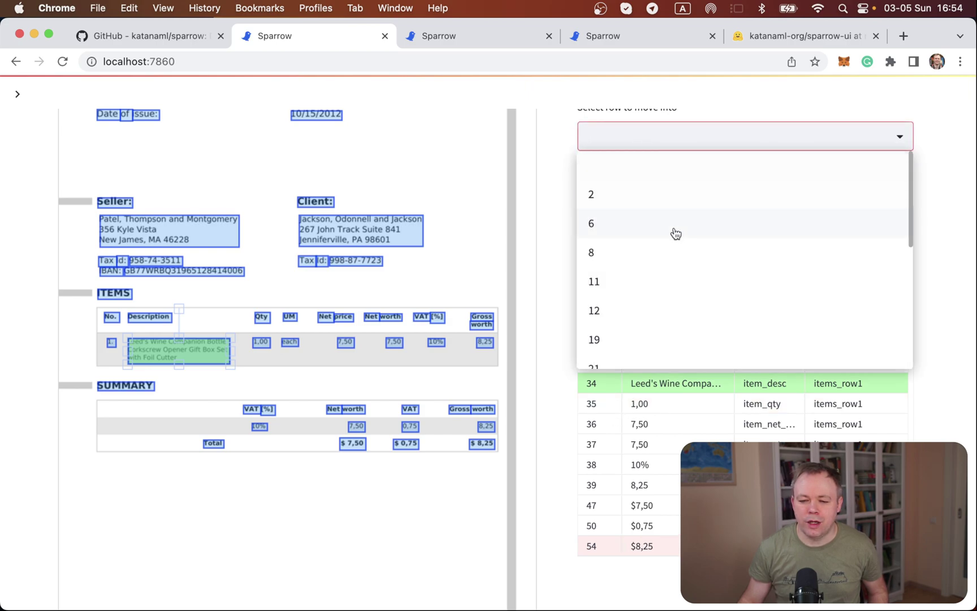
{"action": "scroll", "coordinate": [673, 232], "scroll_direction": "down", "scroll_amount": 5}
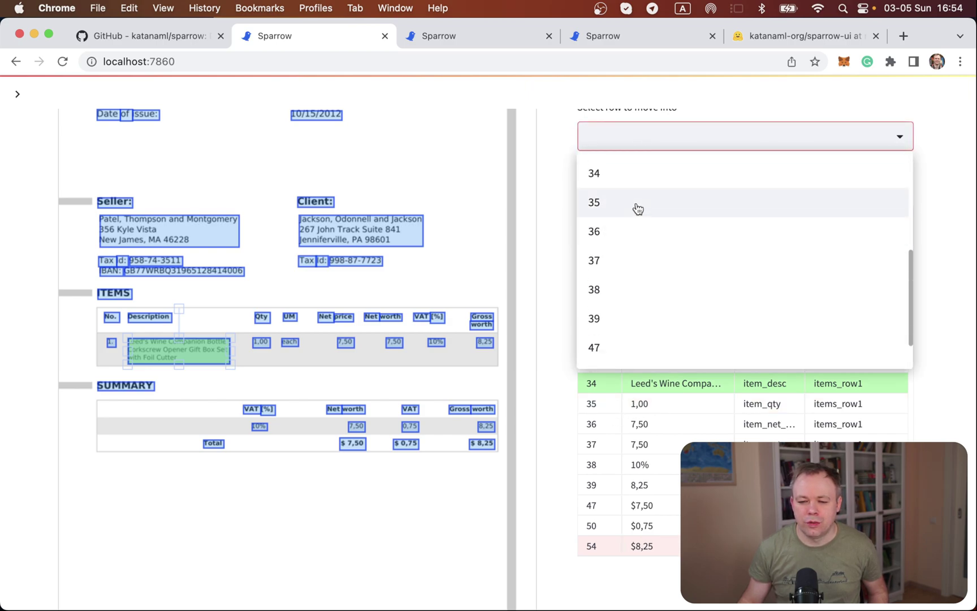
{"action": "left_click", "coordinate": [638, 208]}
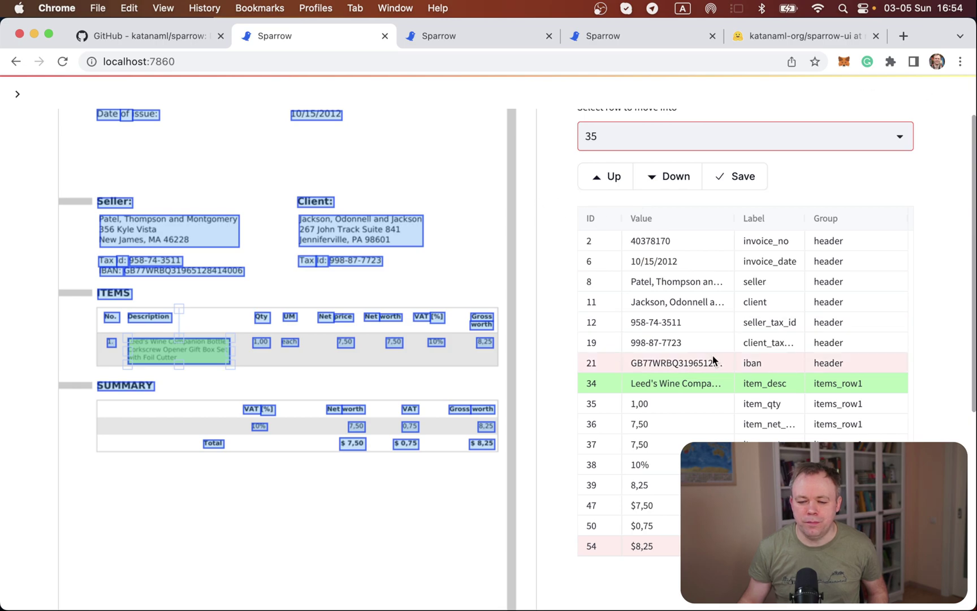
{"action": "left_click", "coordinate": [651, 545]}
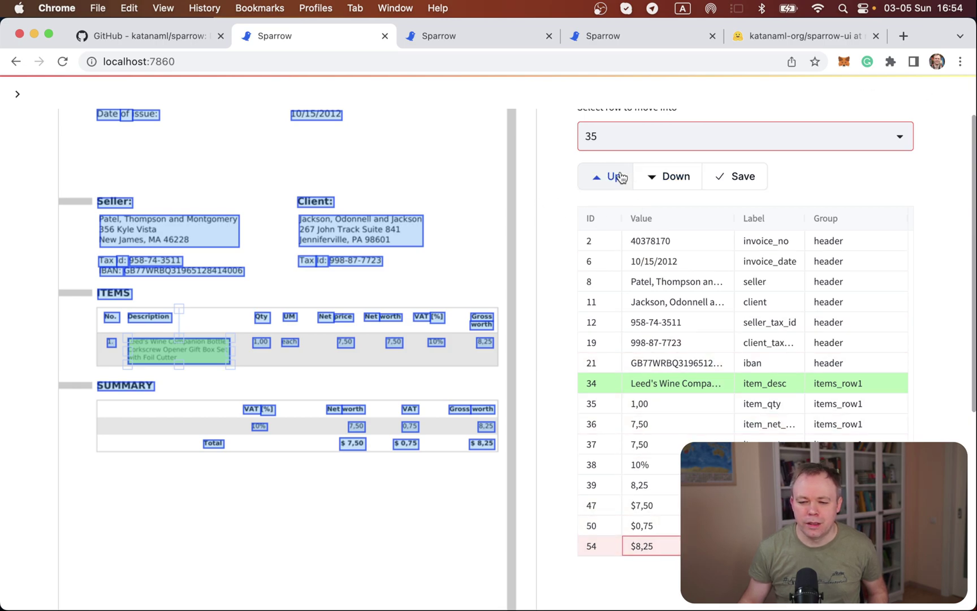
{"action": "left_click", "coordinate": [615, 179]}
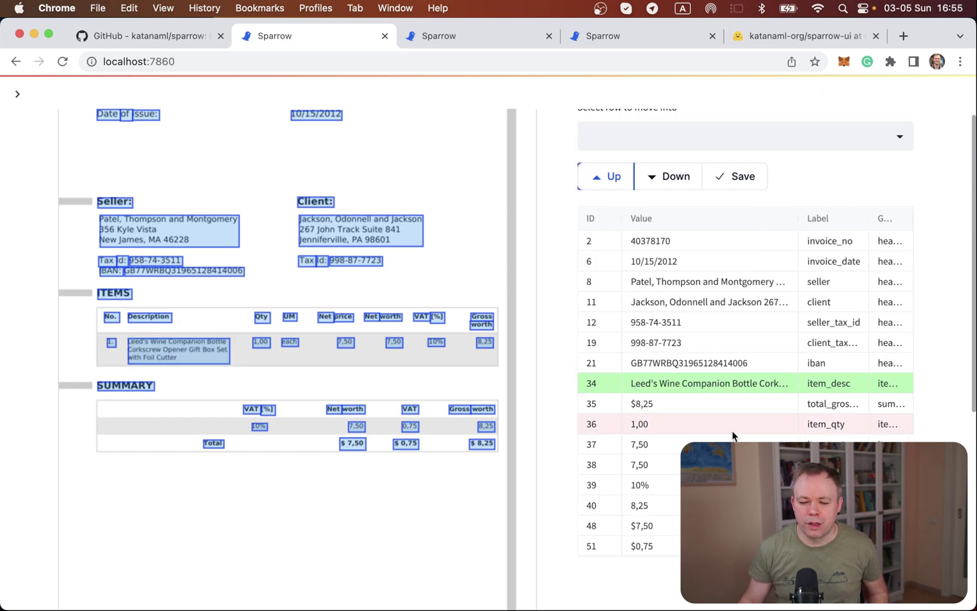
- Move the $8,25 row back down to position 51 at the end of the list
{"action": "left_click", "coordinate": [684, 404]}
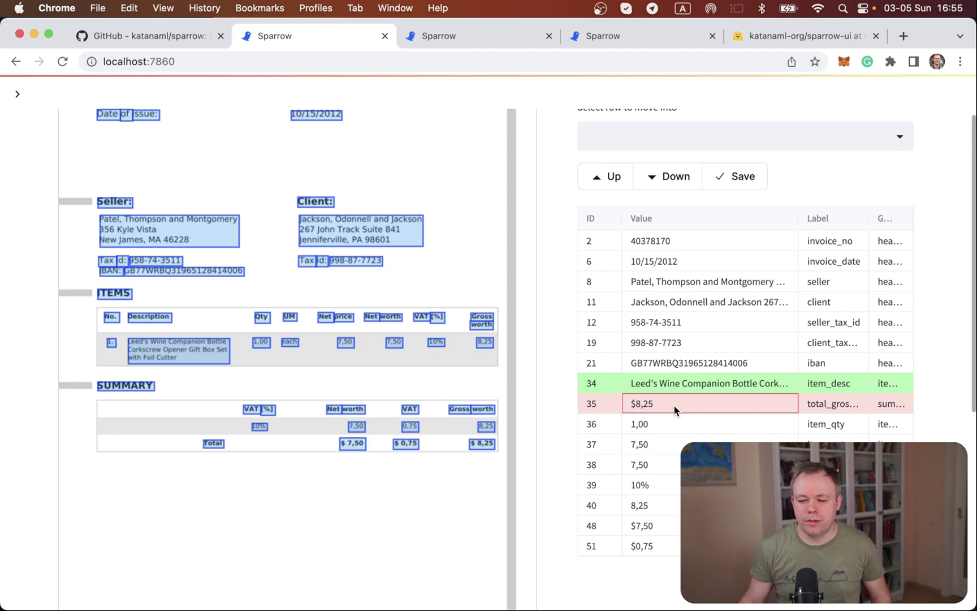
{"action": "left_click", "coordinate": [637, 135]}
{"action": "scroll", "coordinate": [649, 208], "scroll_direction": "down", "scroll_amount": 5}
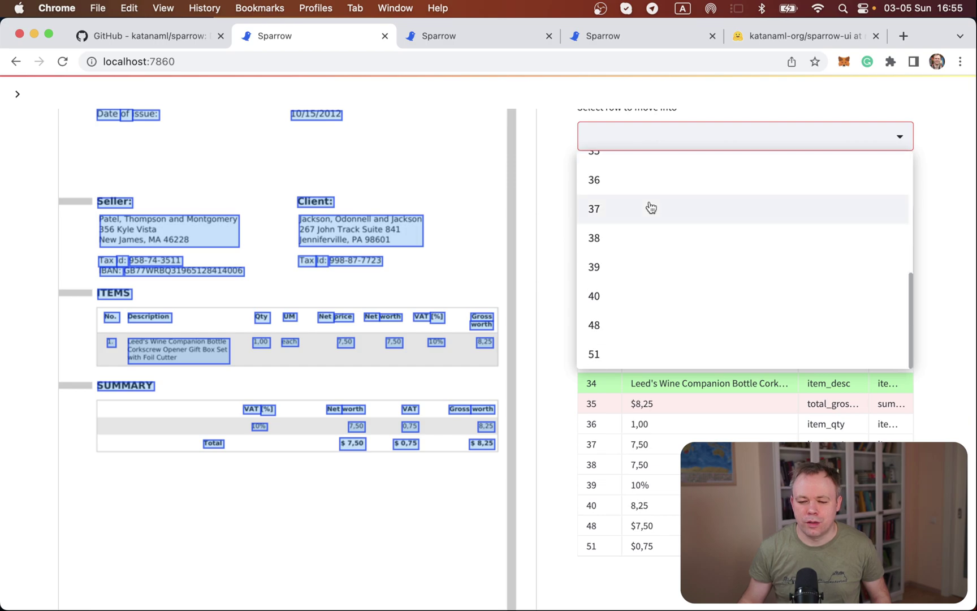
{"action": "left_click", "coordinate": [631, 353]}
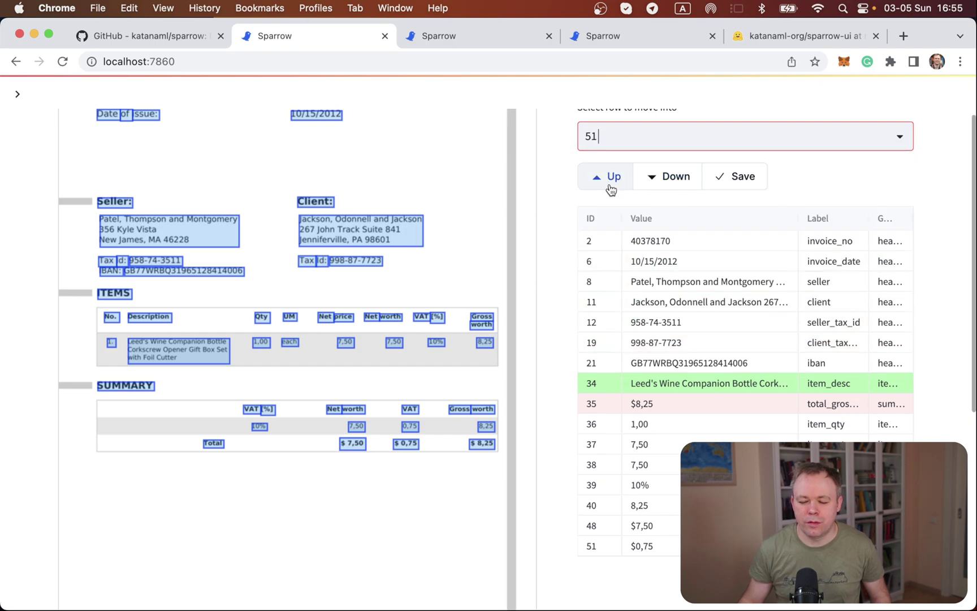
{"action": "left_click", "coordinate": [677, 181]}
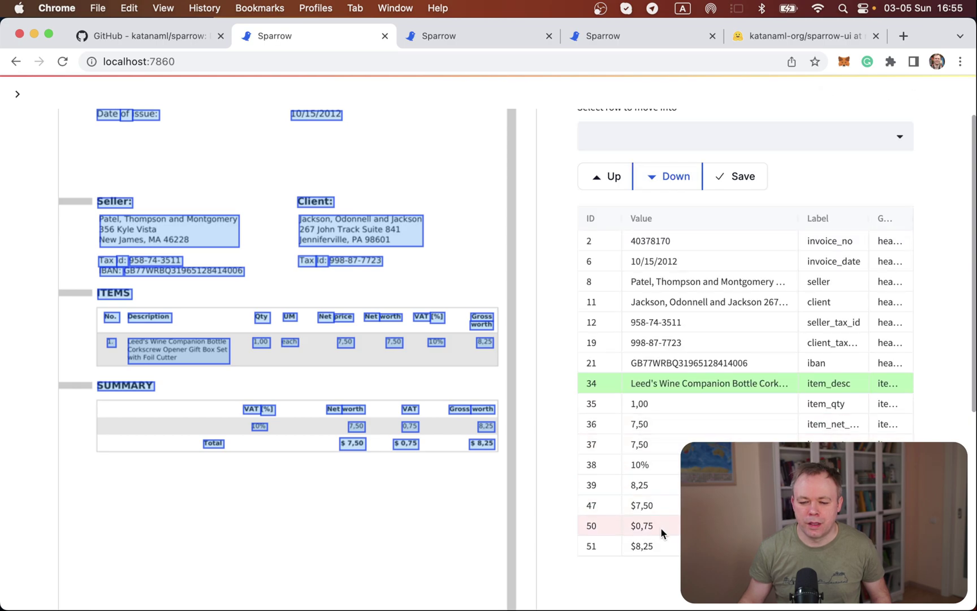
{"action": "left_click", "coordinate": [654, 546]}
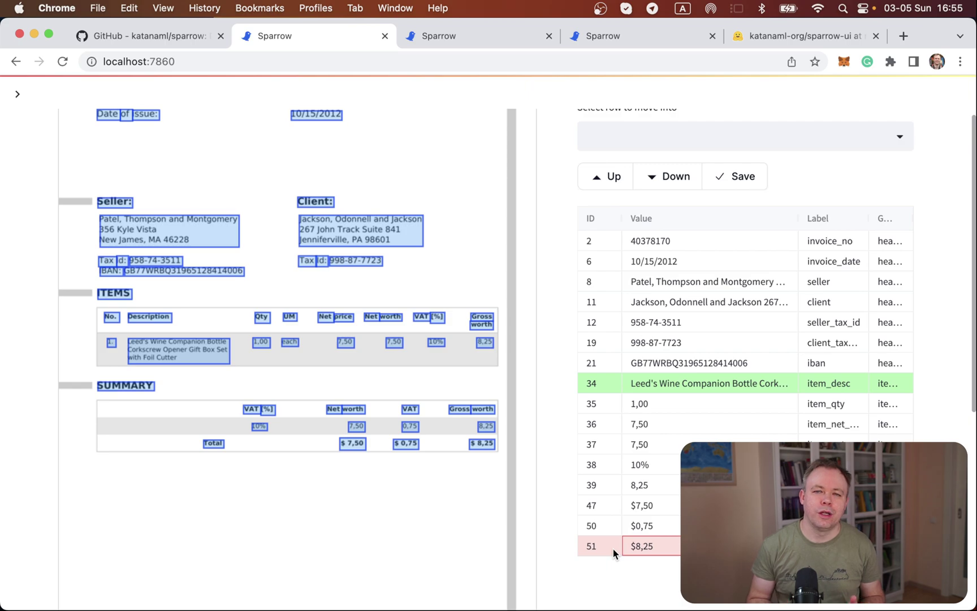
{"action": "scroll", "coordinate": [556, 395], "scroll_direction": "up", "scroll_amount": 2}
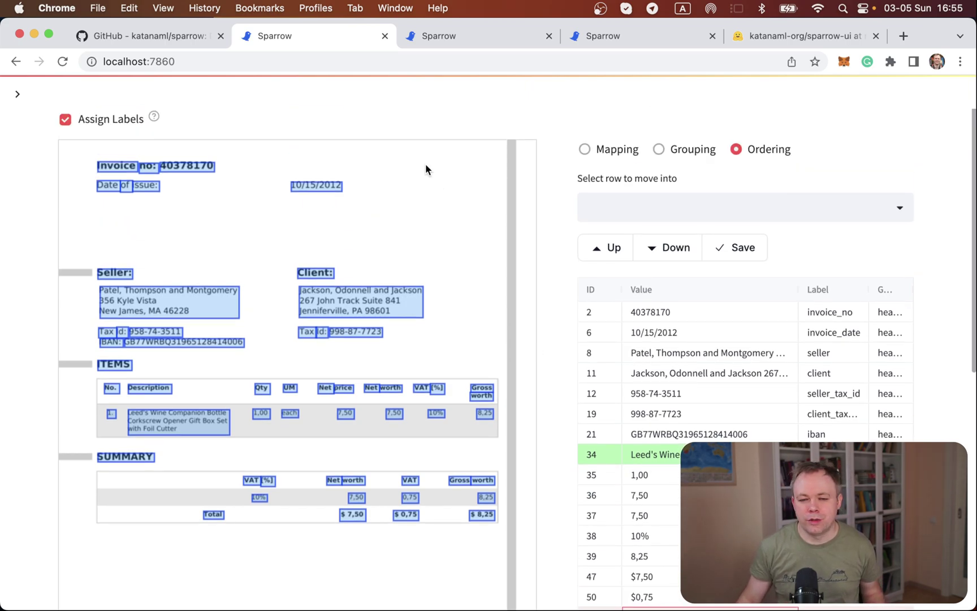
- Switch to the ngrok-hosted Sparrow instance's Dashboard
{"action": "left_click", "coordinate": [445, 35]}
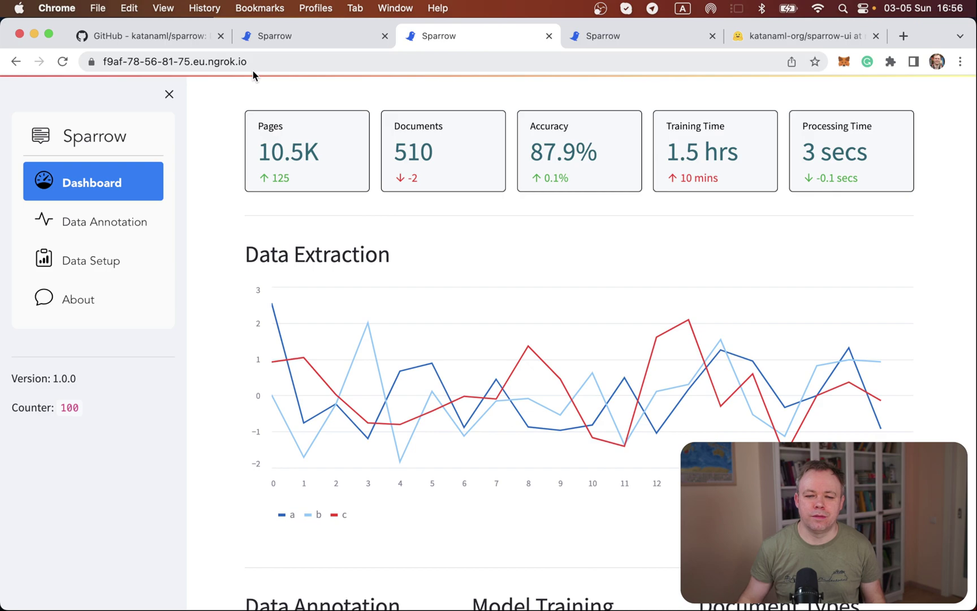
- Go to the Hugging Face-hosted Sparrow demo, glancing at the Space's files
{"action": "left_click", "coordinate": [620, 39]}
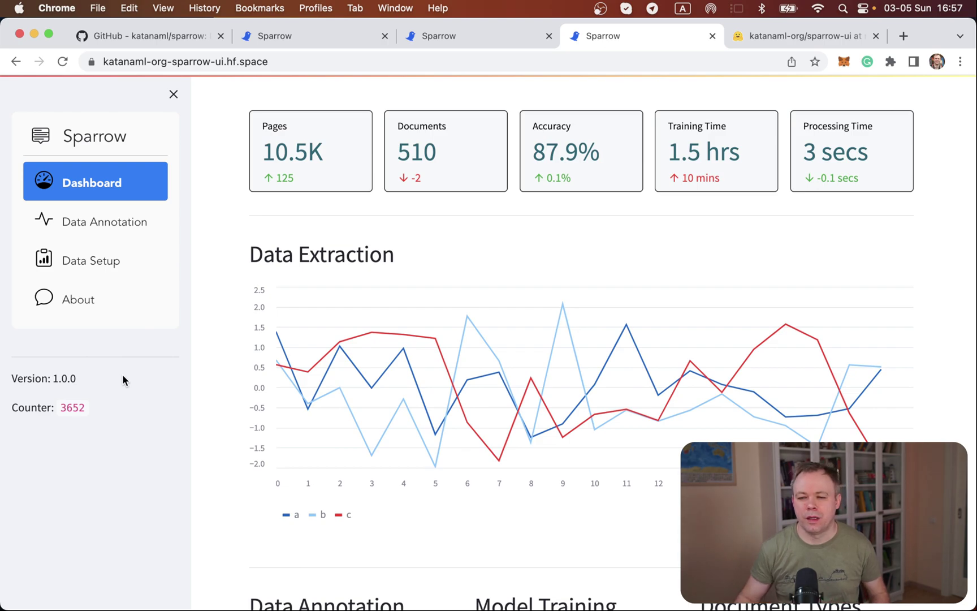
{"action": "left_click", "coordinate": [768, 36]}
{"action": "left_click", "coordinate": [614, 41]}
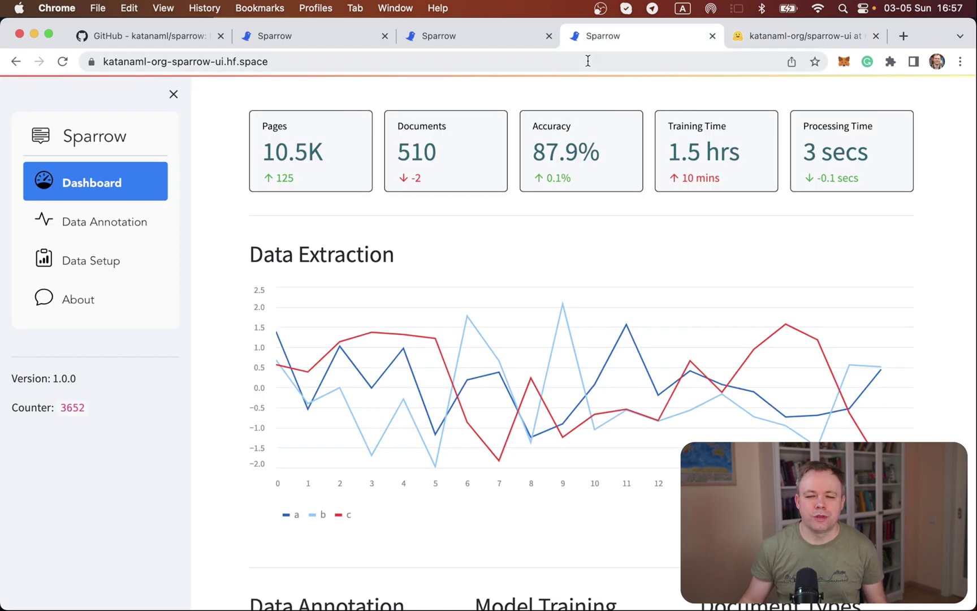
- Open Data Annotation, switch it to Ordering mode, then go to Data Setup
{"action": "left_click", "coordinate": [115, 235]}
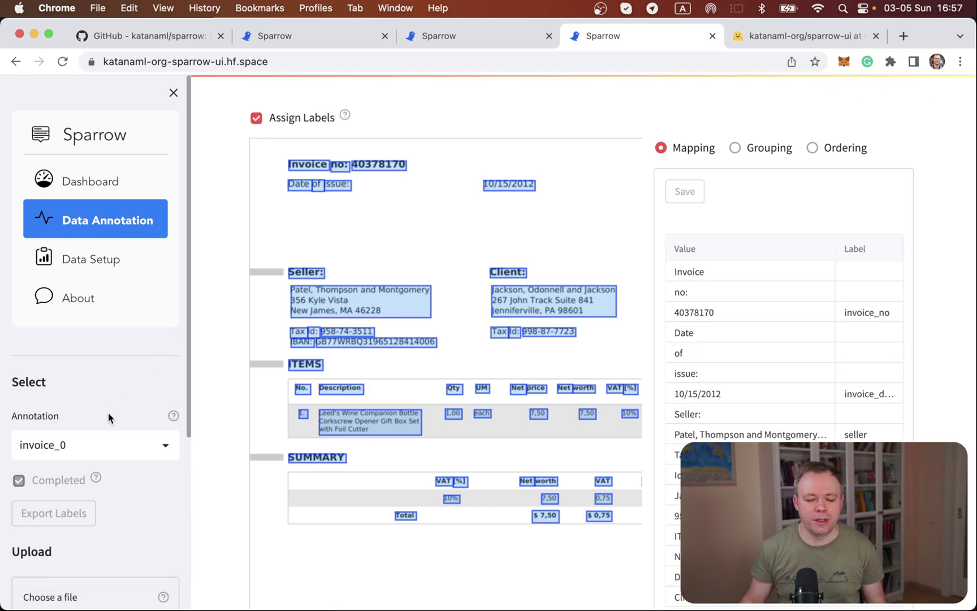
{"action": "scroll", "coordinate": [107, 415], "scroll_direction": "down", "scroll_amount": 2}
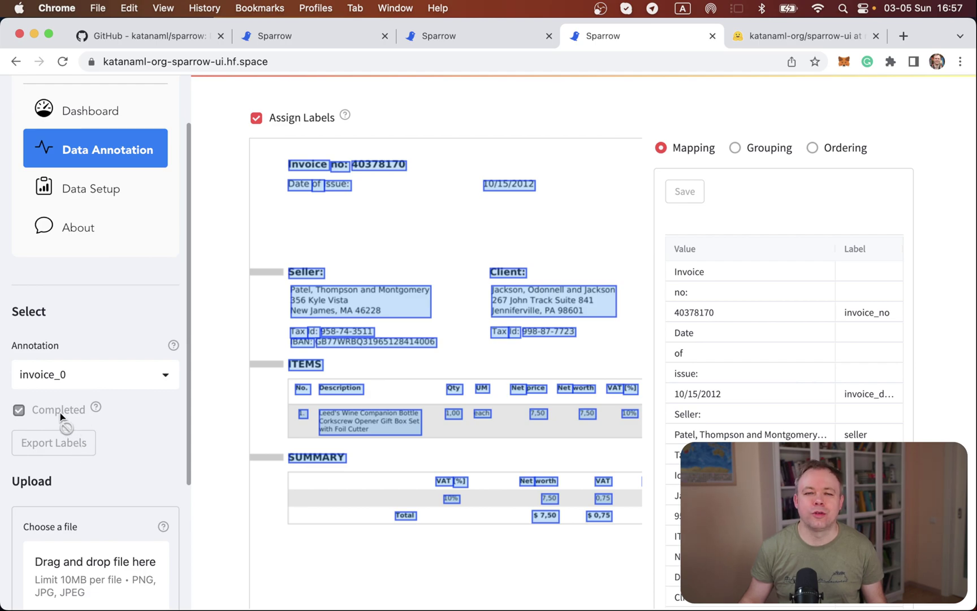
{"action": "scroll", "coordinate": [88, 471], "scroll_direction": "down", "scroll_amount": 4}
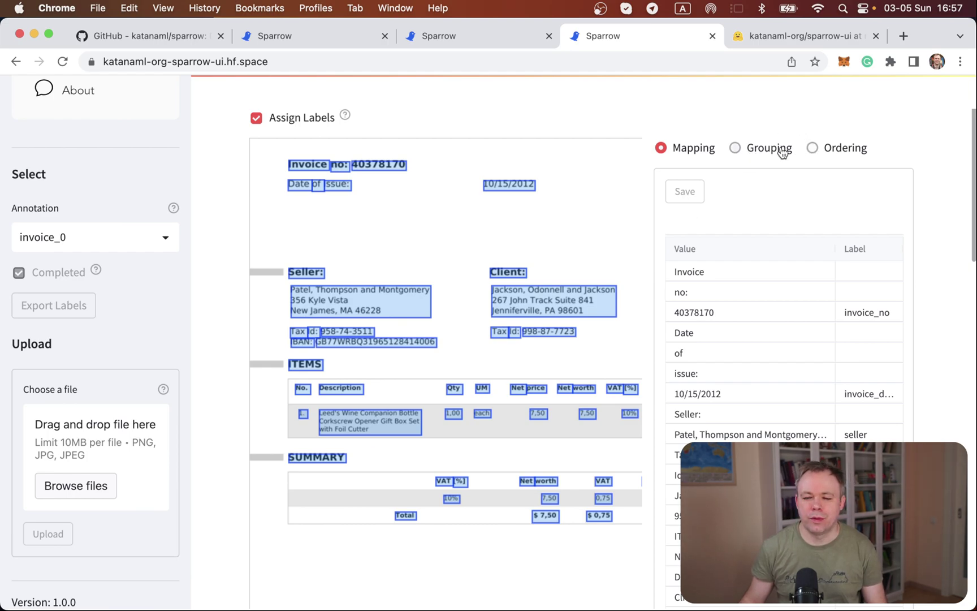
{"action": "left_click", "coordinate": [812, 148]}
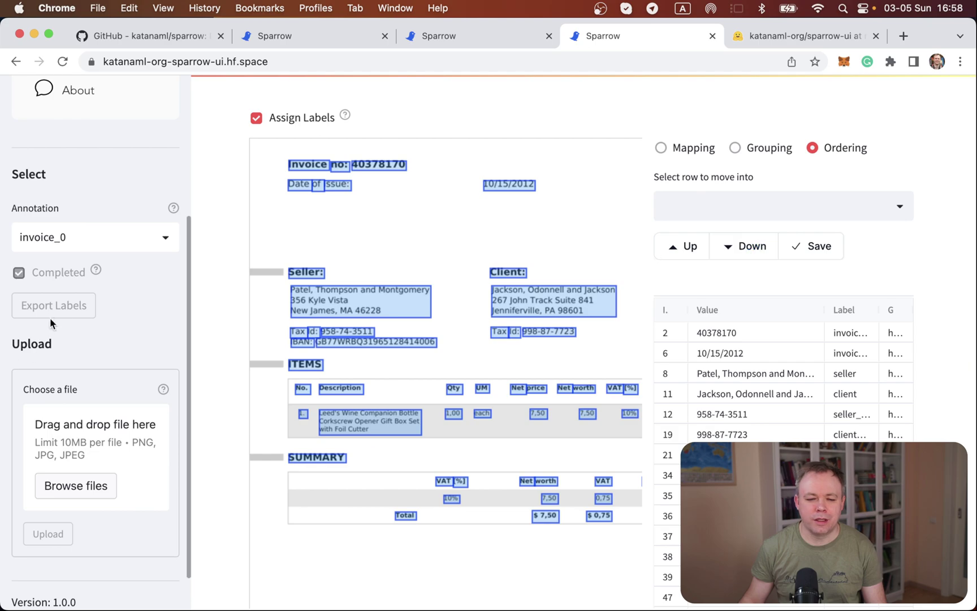
{"action": "scroll", "coordinate": [97, 191], "scroll_direction": "up", "scroll_amount": 5}
{"action": "left_click", "coordinate": [81, 270]}
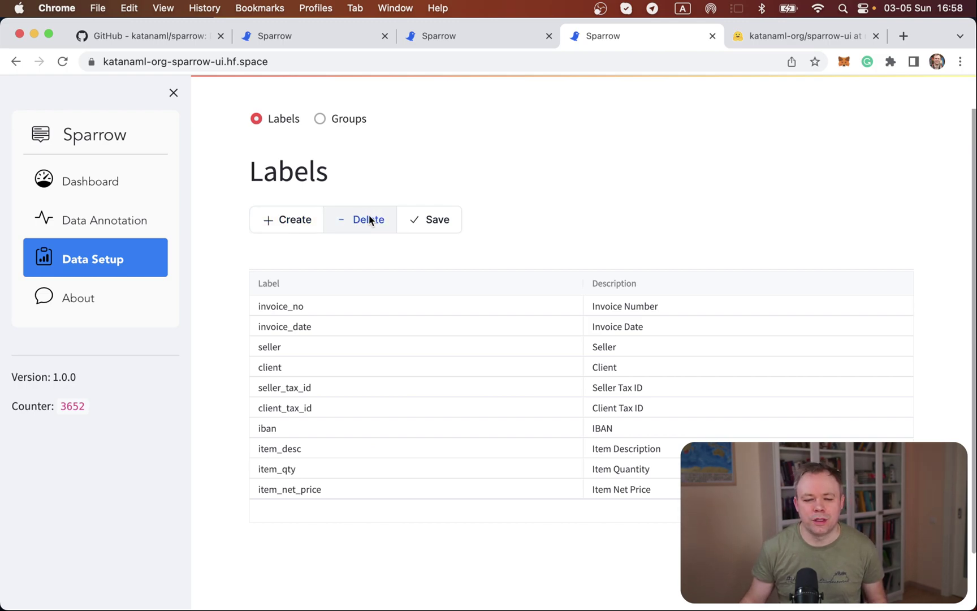
- Show the Groups list on Data Setup: header and items_row1 to items_row9
{"action": "left_click", "coordinate": [320, 119]}
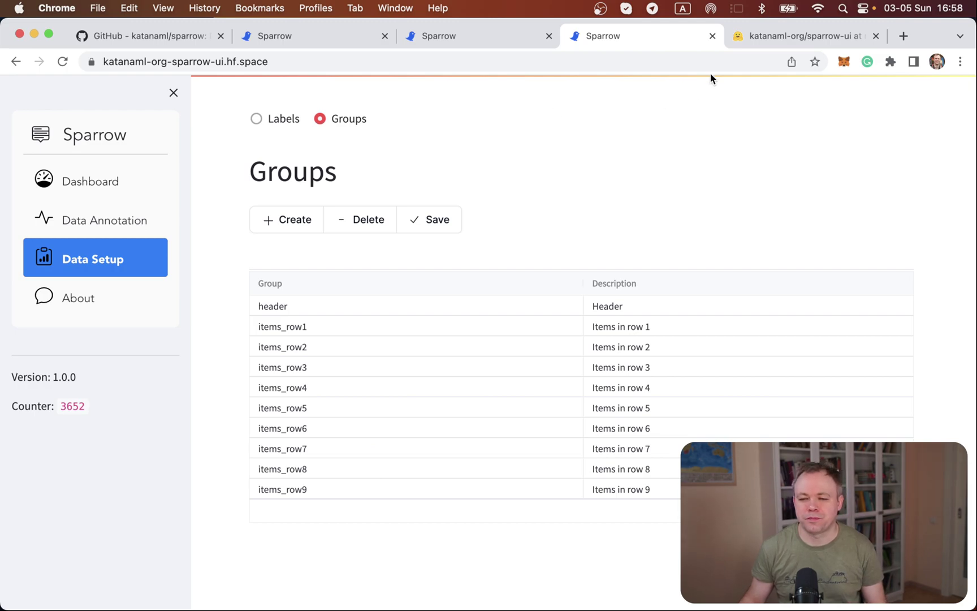
- Open the katanaml-org/sparrow-ui Space's file listing on Hugging Face
{"action": "left_click", "coordinate": [760, 35]}
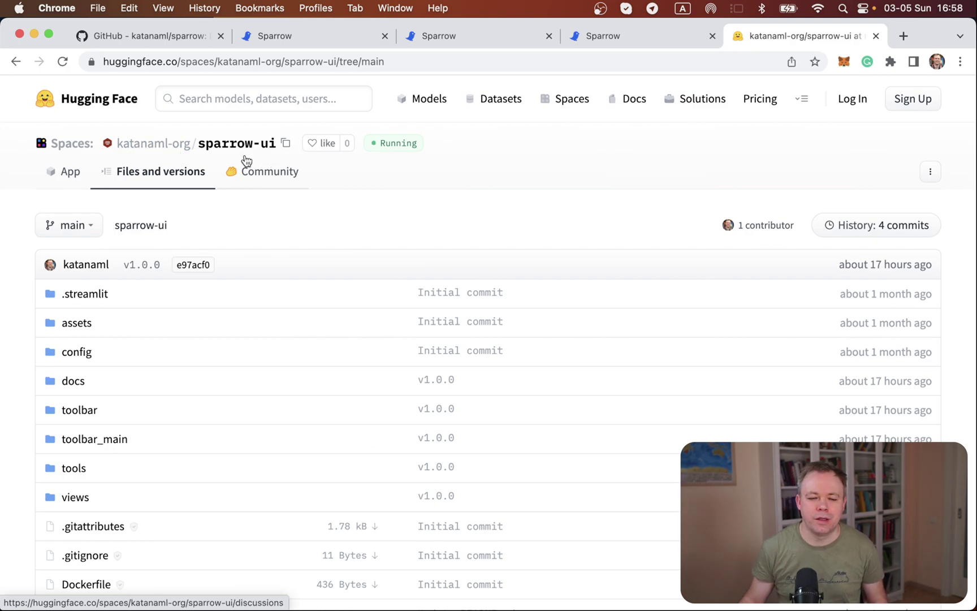
{"action": "scroll", "coordinate": [317, 310], "scroll_direction": "down", "scroll_amount": 3}
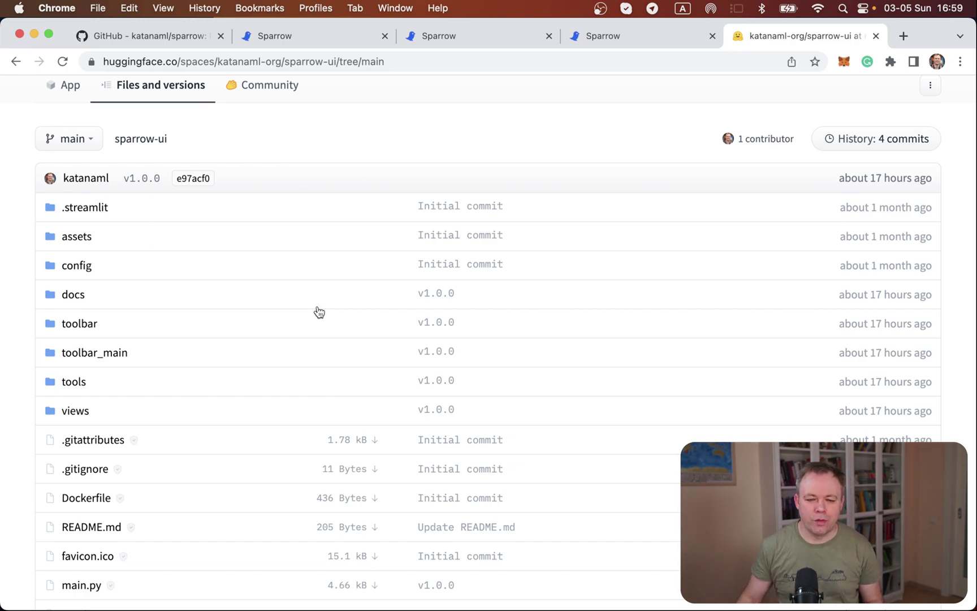
- Read through order_annotations' row up/down code in data_annotation.py, then switch to Screen Sharing
{"action": "key", "text": "super+Tab"}
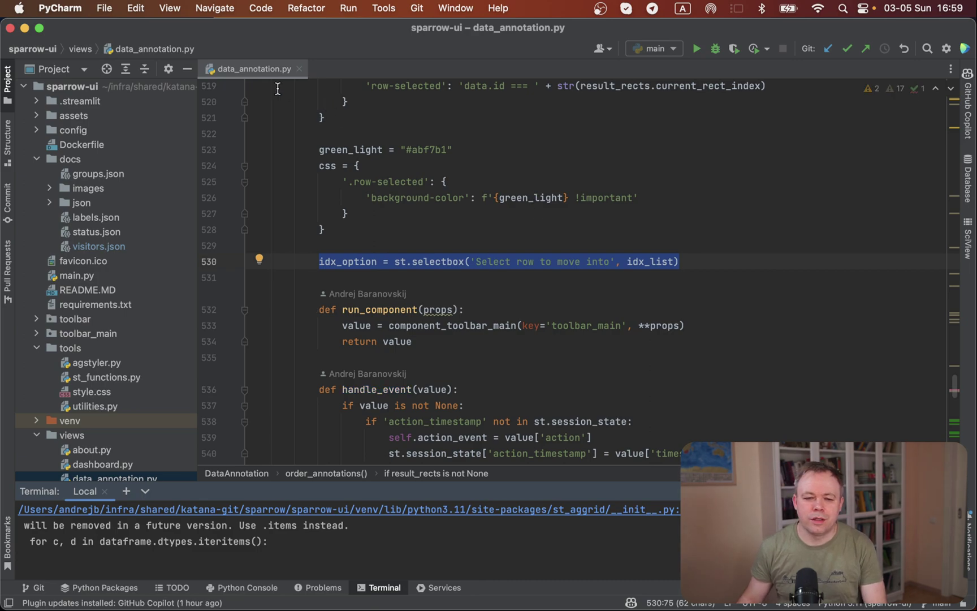
{"action": "scroll", "coordinate": [319, 184], "scroll_direction": "down", "scroll_amount": 2}
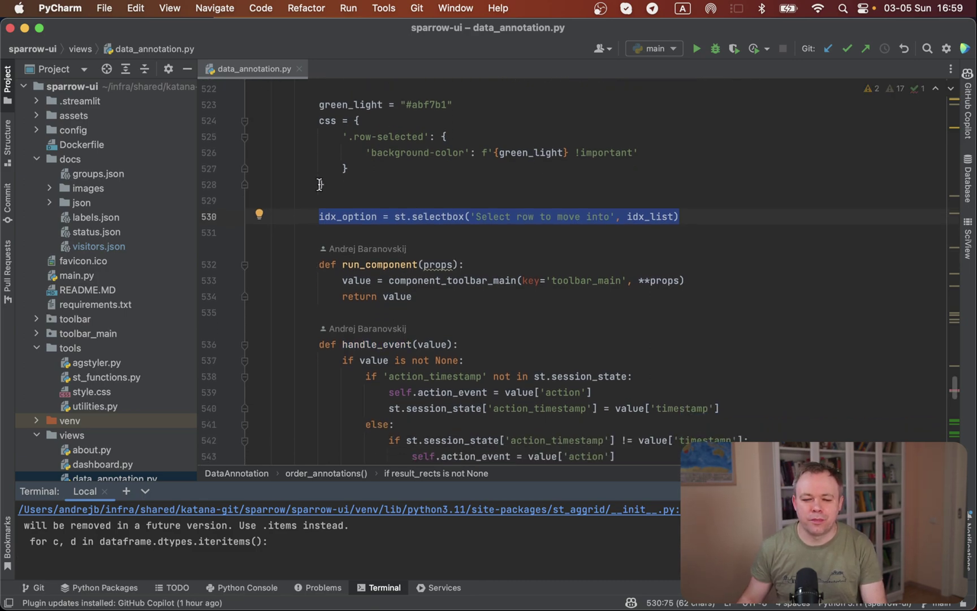
{"action": "scroll", "coordinate": [319, 185], "scroll_direction": "up", "scroll_amount": 10}
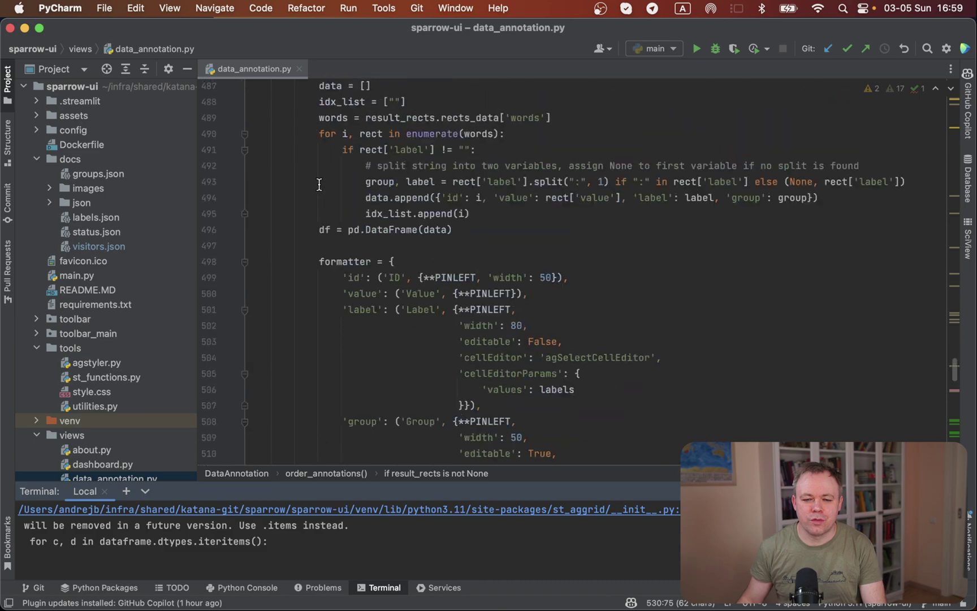
{"action": "scroll", "coordinate": [319, 185], "scroll_direction": "up", "scroll_amount": 2}
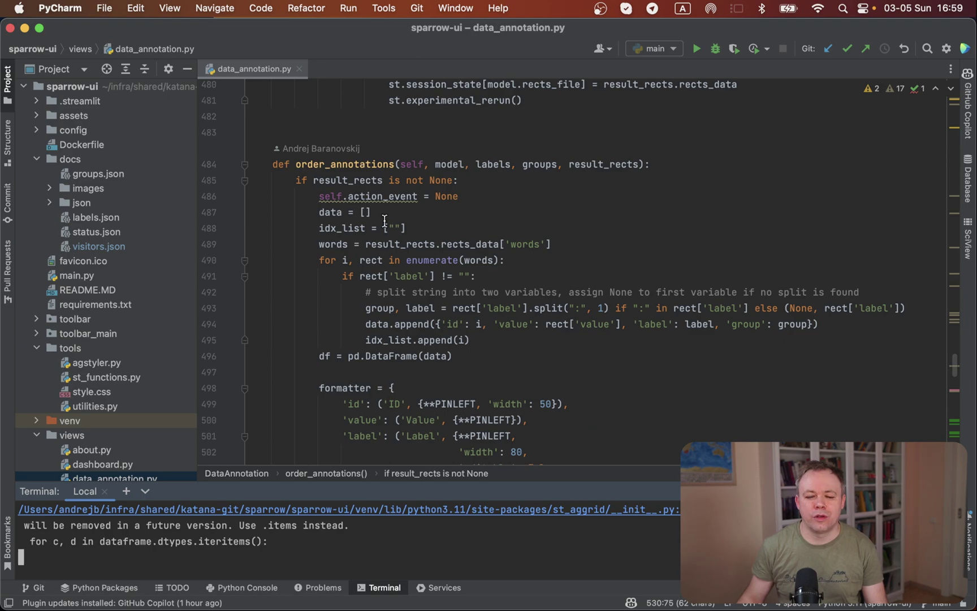
{"action": "scroll", "coordinate": [295, 252], "scroll_direction": "down", "scroll_amount": 8}
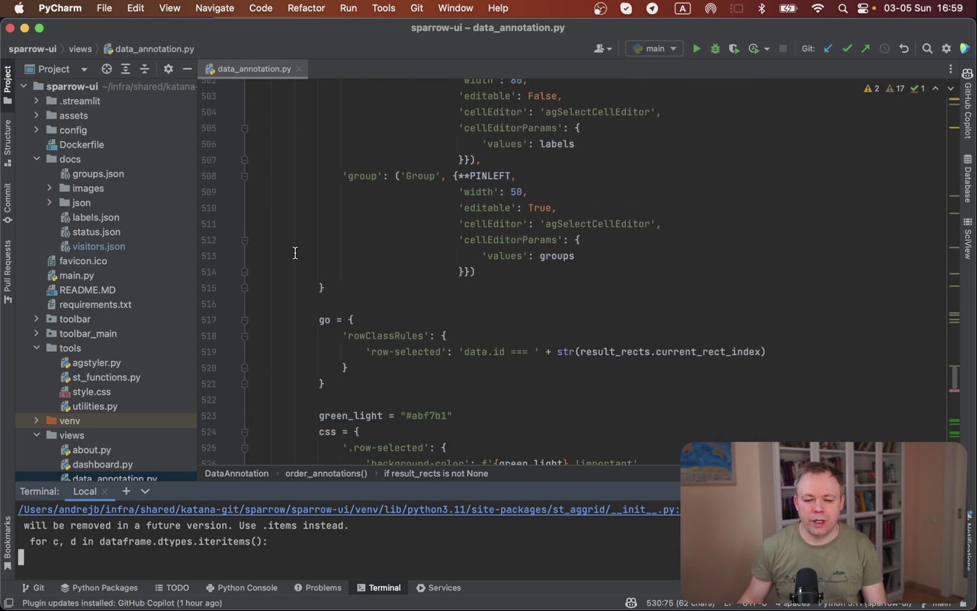
{"action": "scroll", "coordinate": [295, 253], "scroll_direction": "down", "scroll_amount": 5}
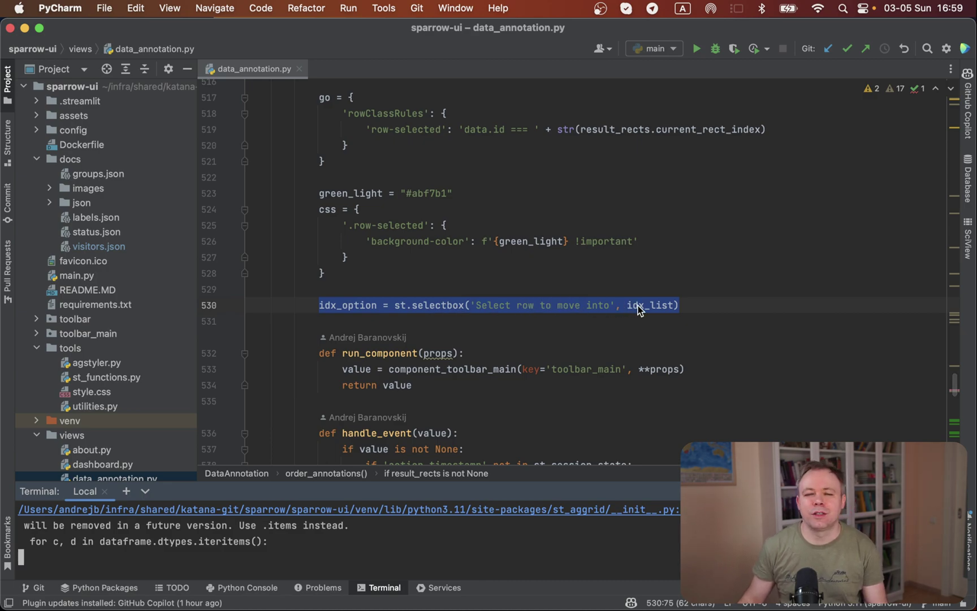
{"action": "scroll", "coordinate": [382, 305], "scroll_direction": "down", "scroll_amount": 2}
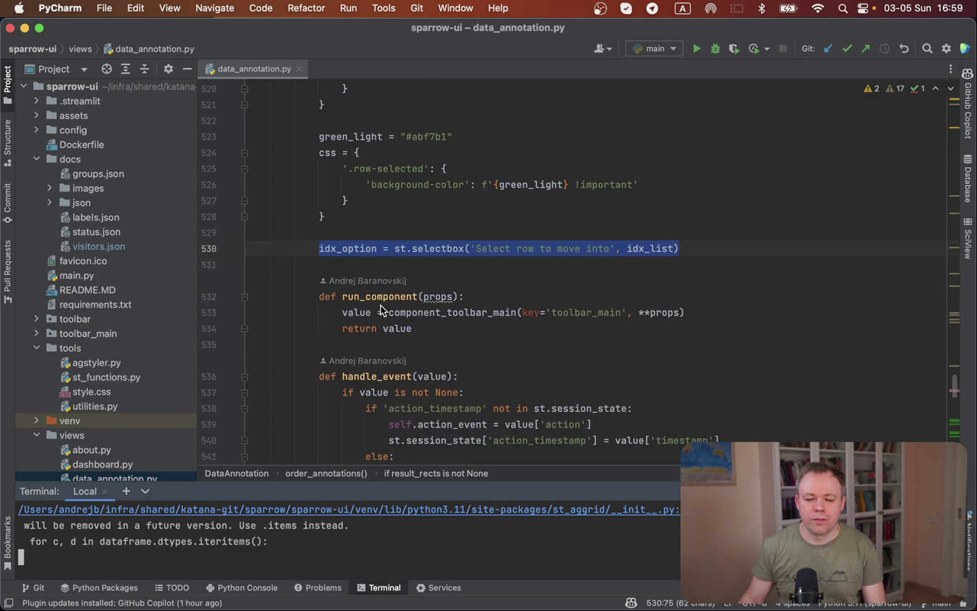
{"action": "scroll", "coordinate": [382, 310], "scroll_direction": "down", "scroll_amount": 8}
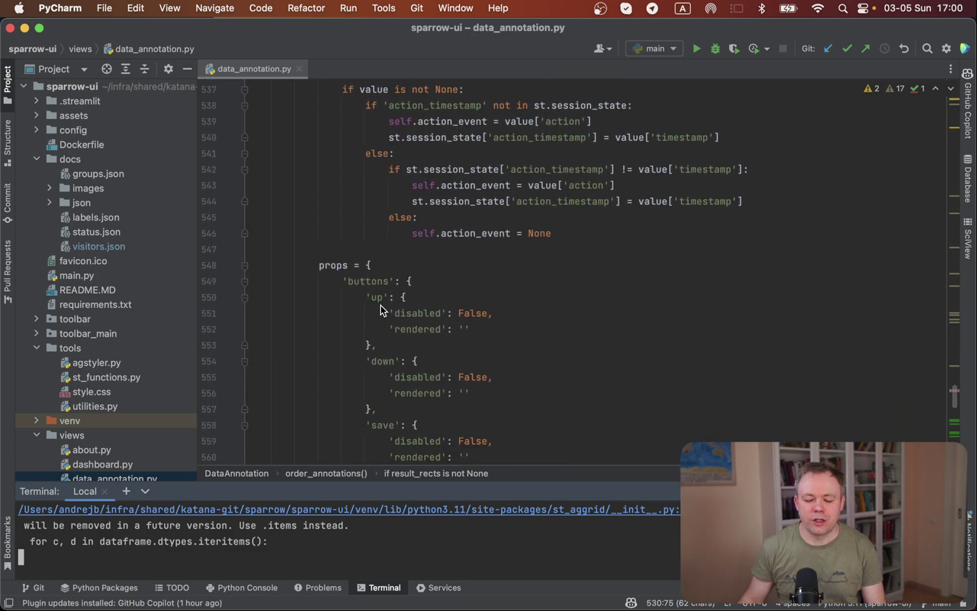
{"action": "scroll", "coordinate": [382, 305], "scroll_direction": "down", "scroll_amount": 9}
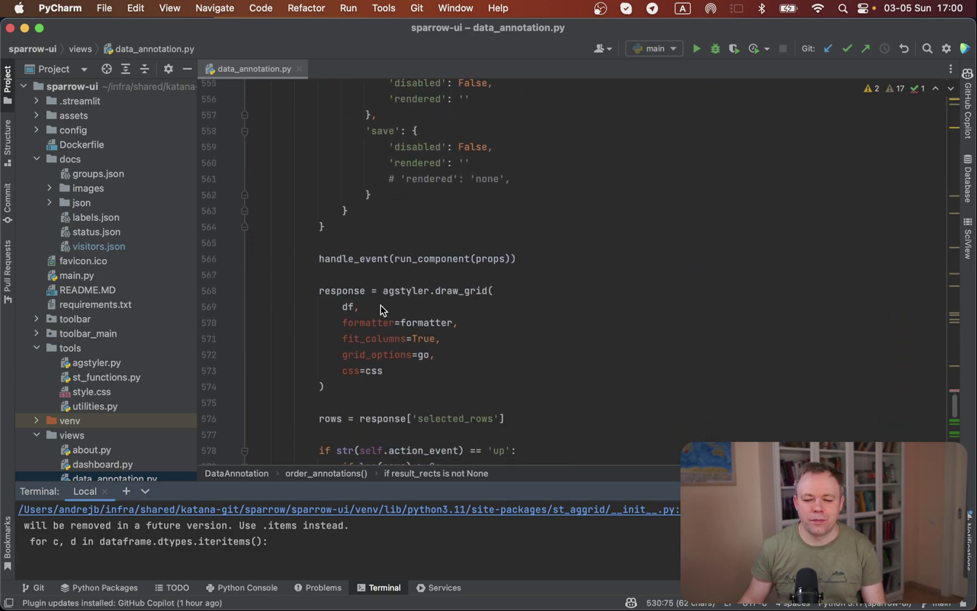
{"action": "scroll", "coordinate": [381, 305], "scroll_direction": "down", "scroll_amount": 8}
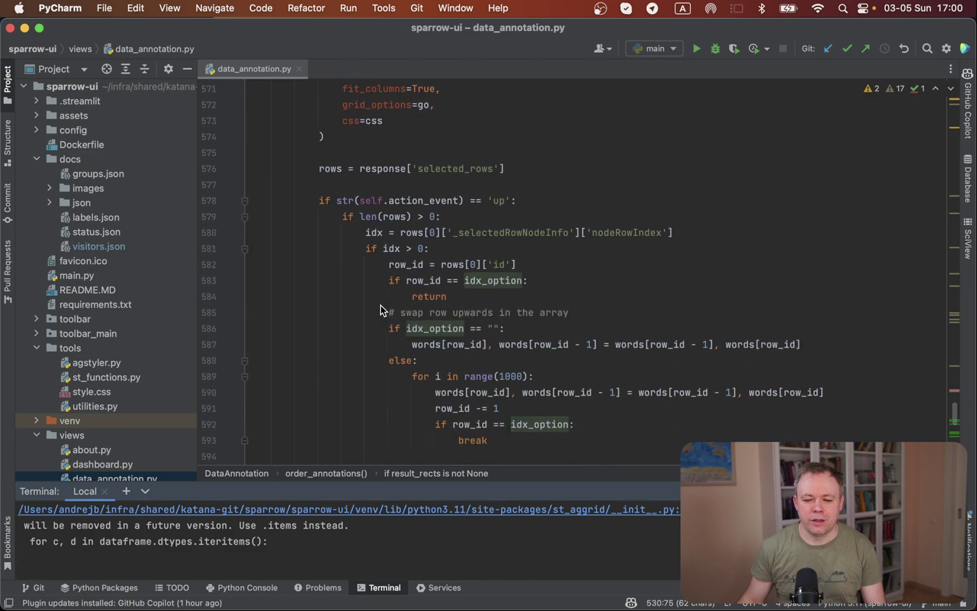
{"action": "scroll", "coordinate": [381, 305], "scroll_direction": "down", "scroll_amount": 1}
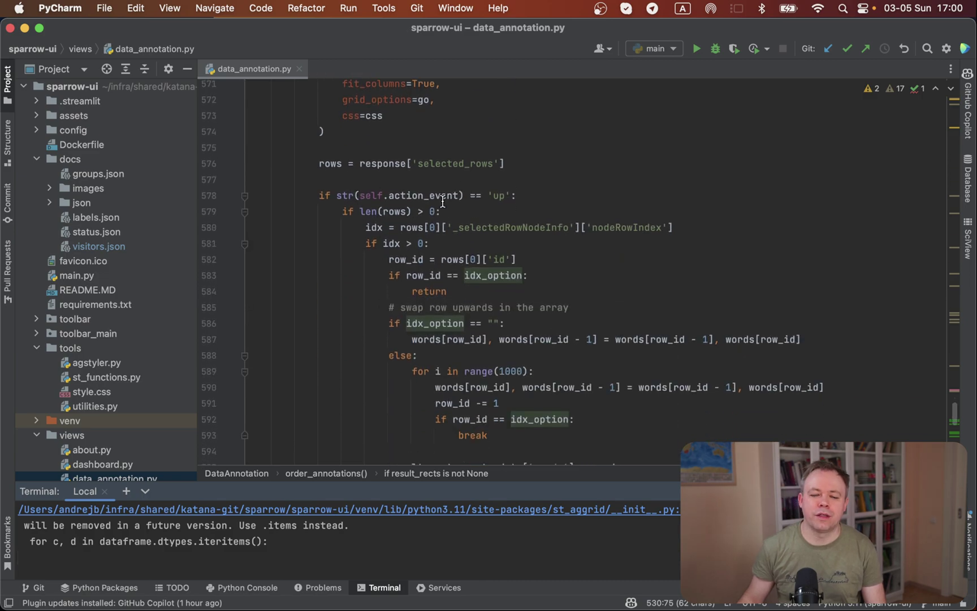
{"action": "scroll", "coordinate": [463, 215], "scroll_direction": "down", "scroll_amount": 3}
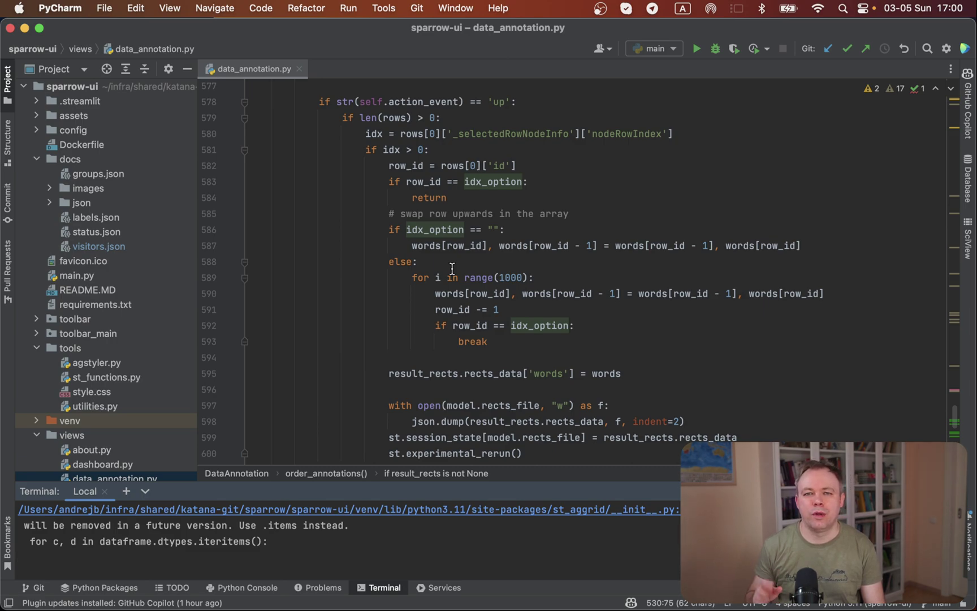
{"action": "scroll", "coordinate": [452, 269], "scroll_direction": "down", "scroll_amount": 4}
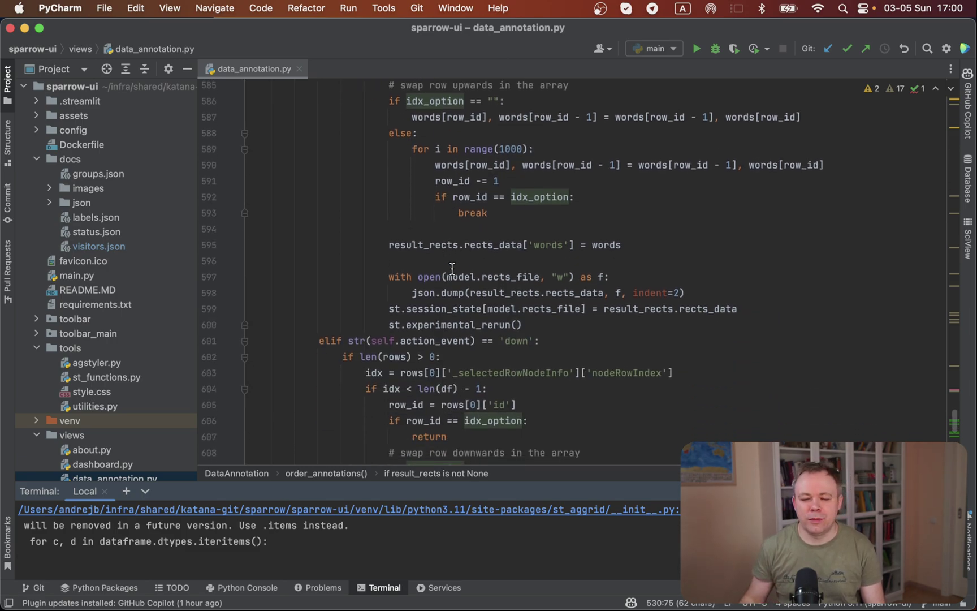
{"action": "scroll", "coordinate": [453, 268], "scroll_direction": "down", "scroll_amount": 3}
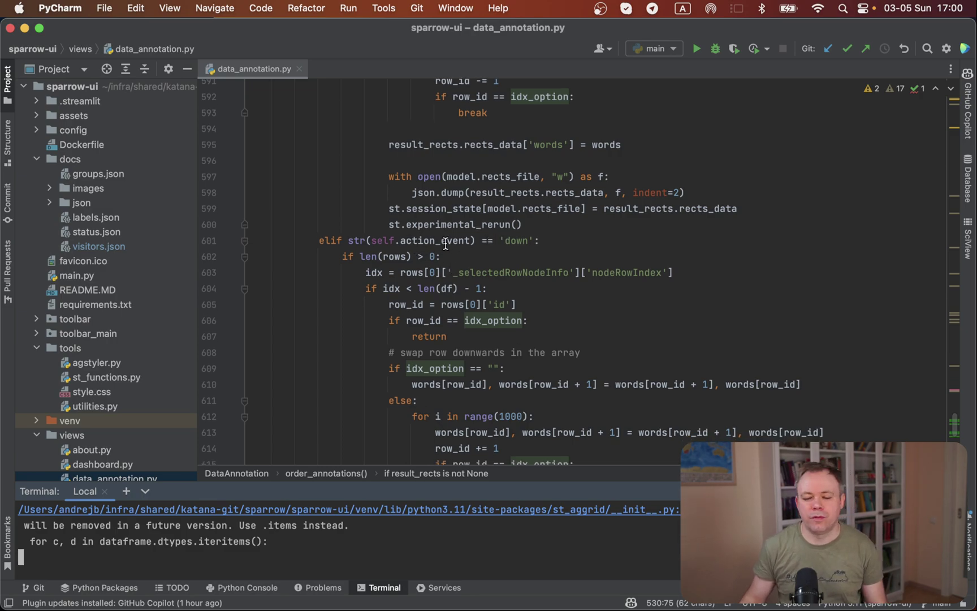
{"action": "scroll", "coordinate": [446, 243], "scroll_direction": "down", "scroll_amount": 2}
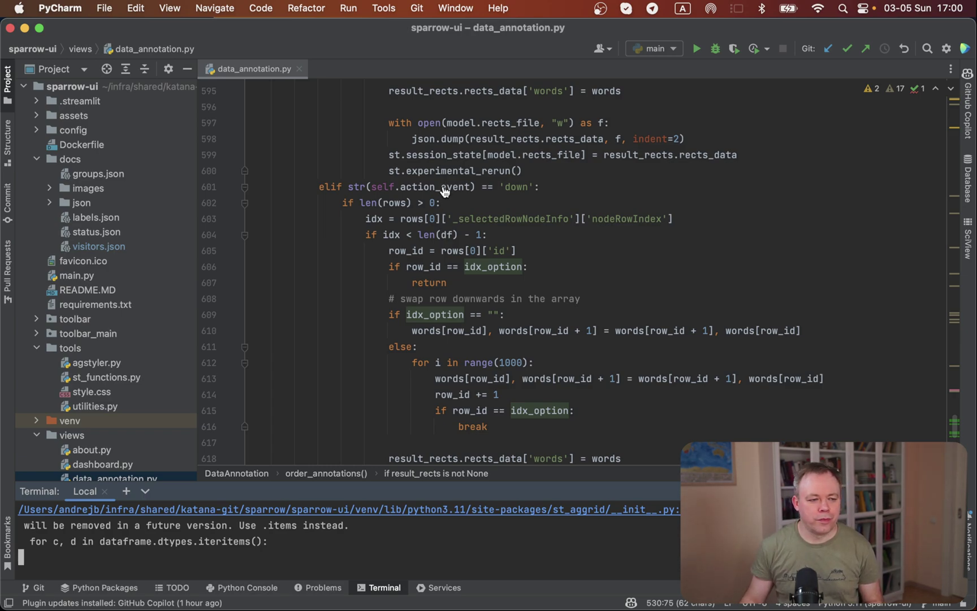
{"action": "key", "text": "super+Tab"}
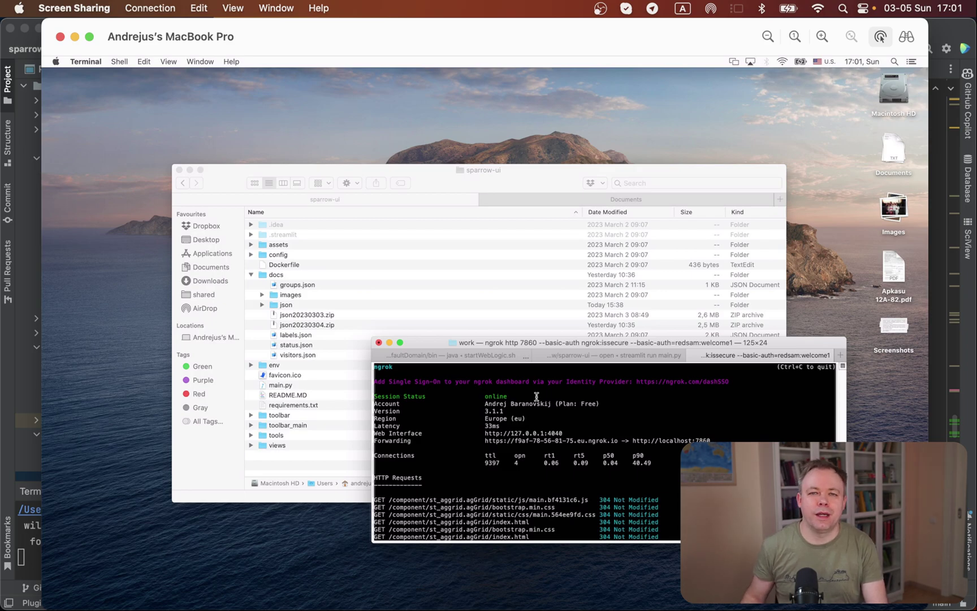
- Check the streamlit and ngrok terminal tabs on the remote Mac, then bring PyCharm forward
{"action": "left_click", "coordinate": [587, 358]}
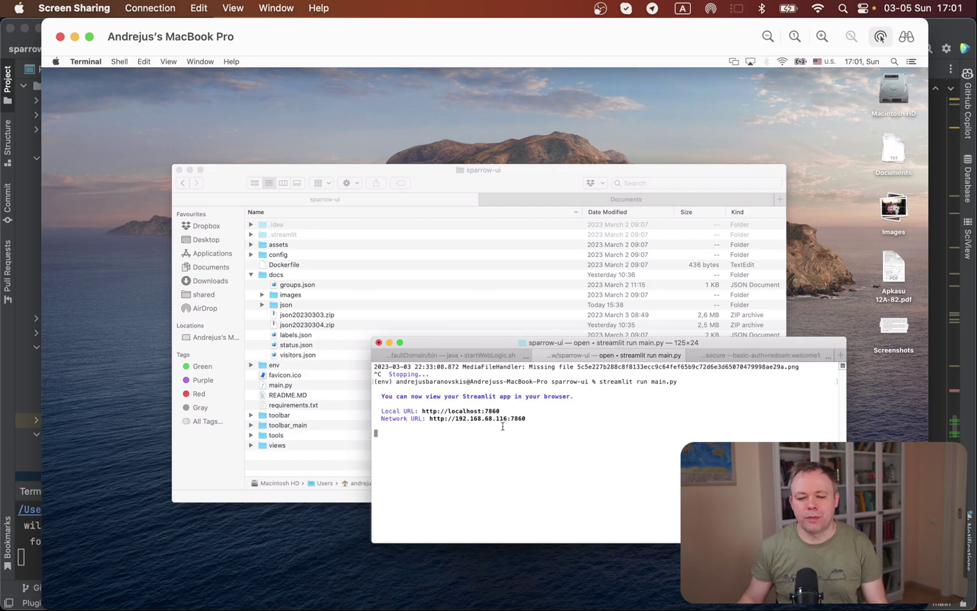
{"action": "left_click", "coordinate": [730, 357]}
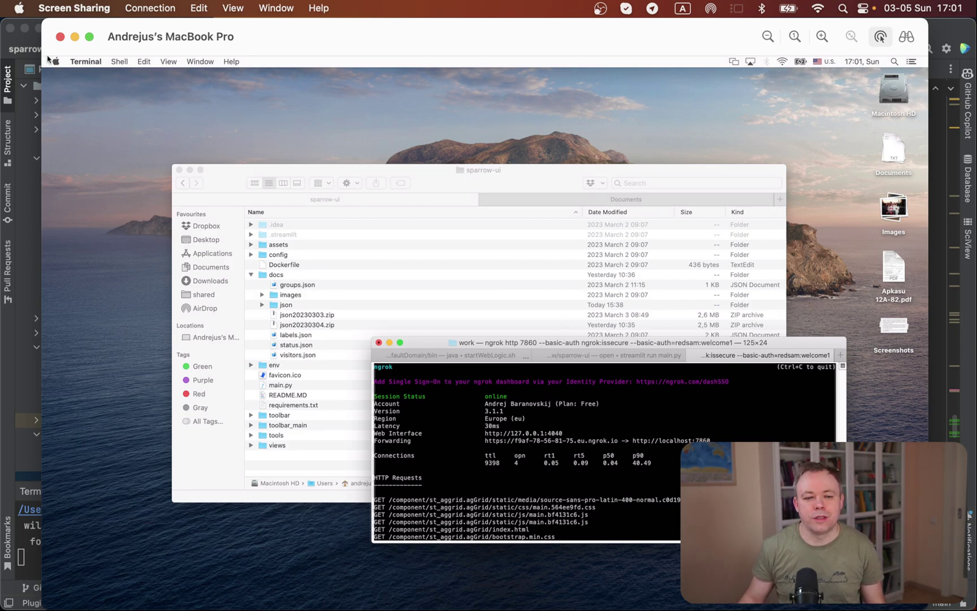
{"action": "left_click", "coordinate": [23, 41]}
{"action": "left_click", "coordinate": [23, 41]}
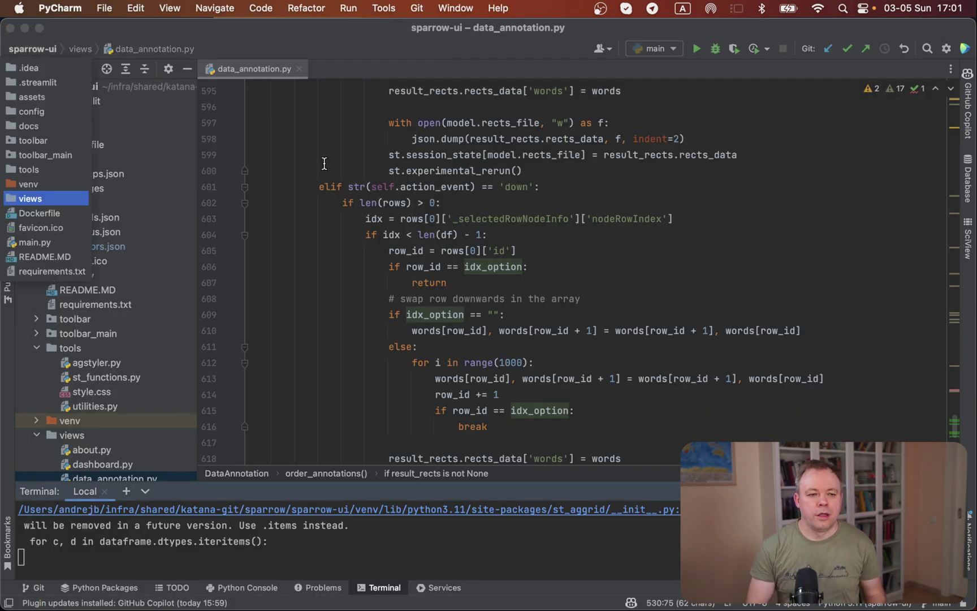
- Dismiss the folder popup, leaving the 'down' branch swapping words[row_id] with words[row_id + 1] in view
{"action": "left_click", "coordinate": [367, 51]}
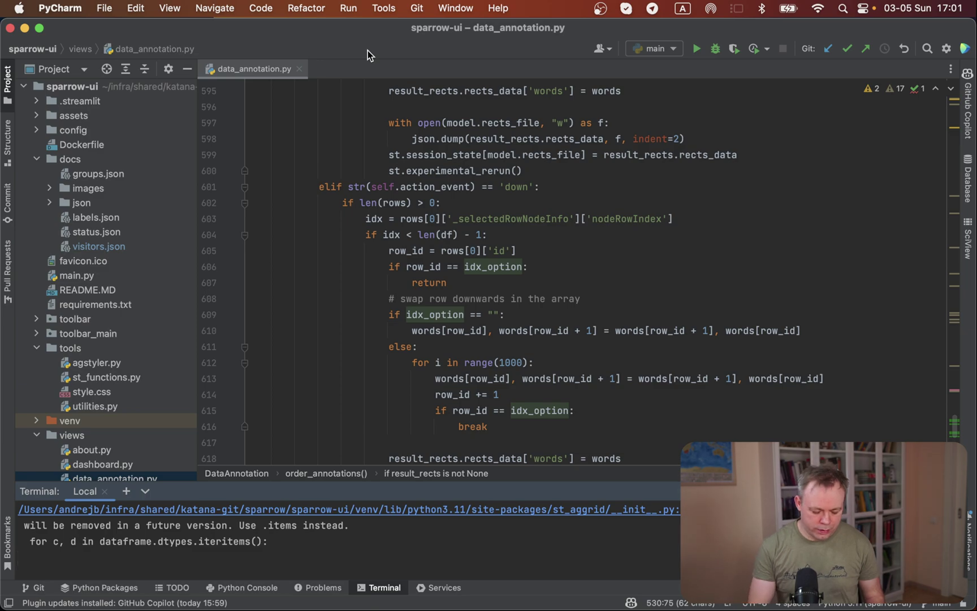
{"action": "type", "text": "1"}
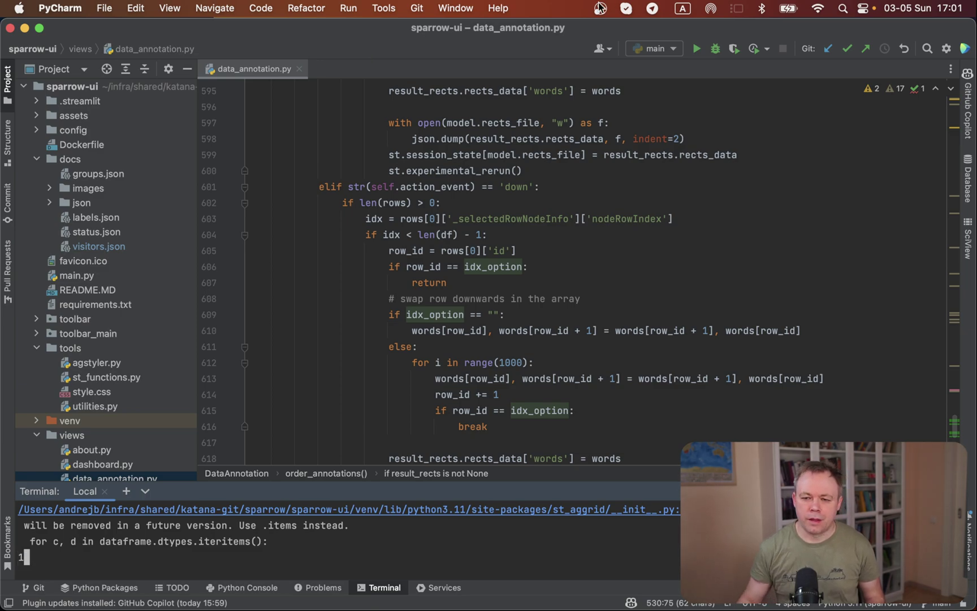